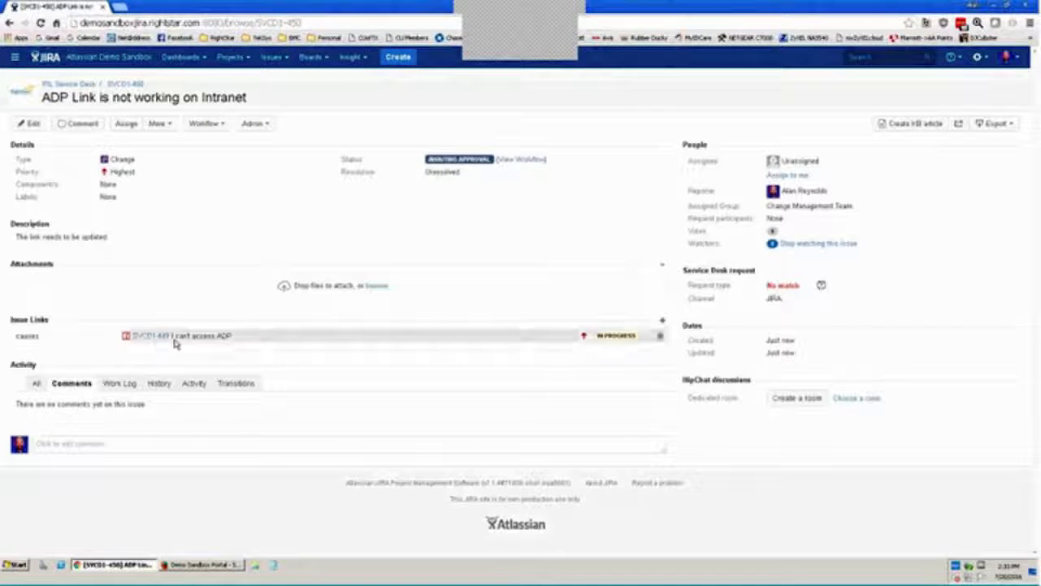
Step: Copy the linked incident's key SVCD1-449 and assign the existing HipChat room SVCD1-449 as the change's dedicated room
{"action": "left_click_drag", "start_coordinate": [172, 339], "coordinate": [133, 334]}
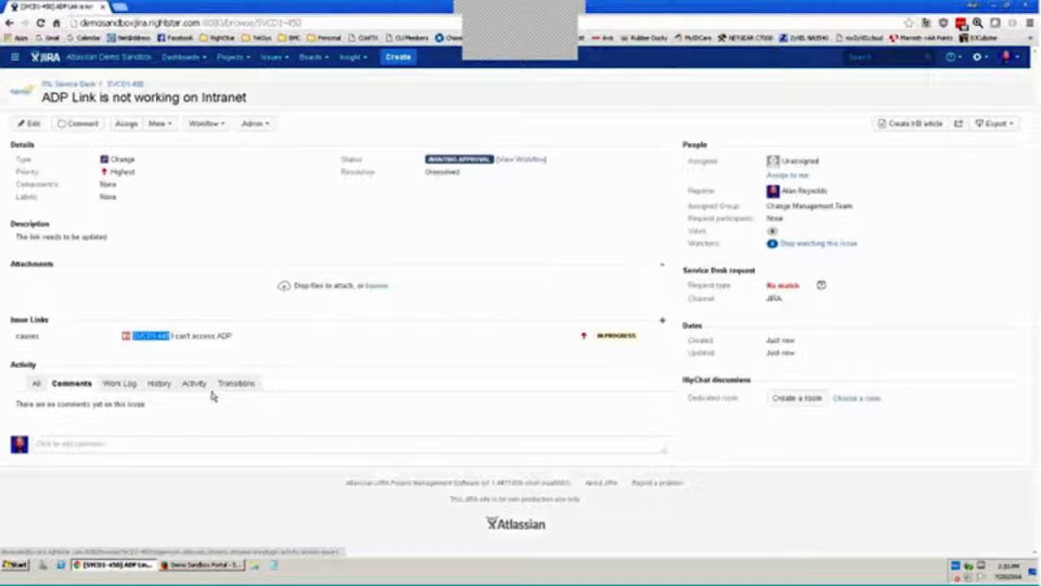
{"action": "left_click", "coordinate": [500, 347]}
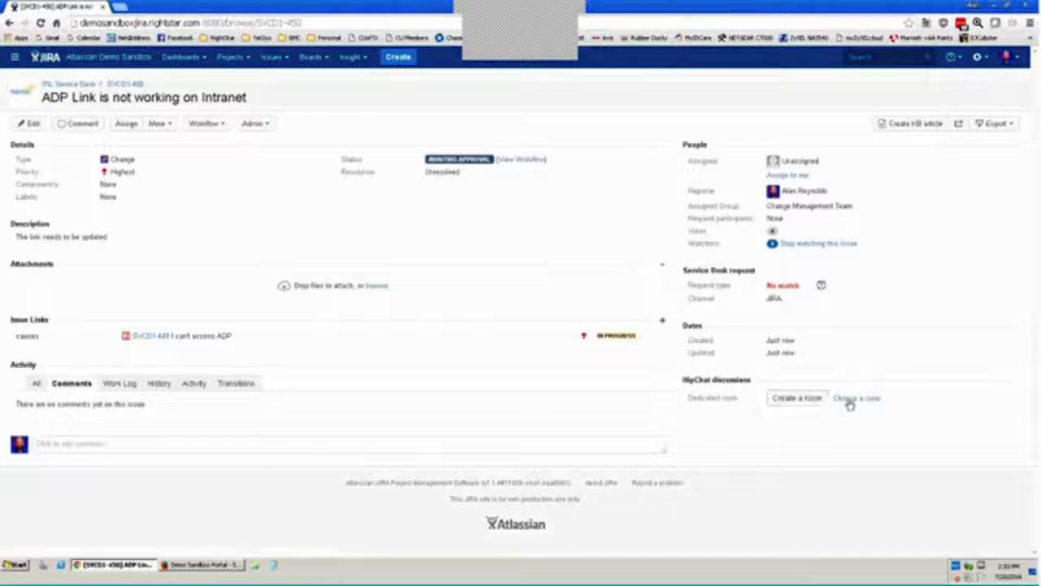
{"action": "left_click", "coordinate": [849, 400]}
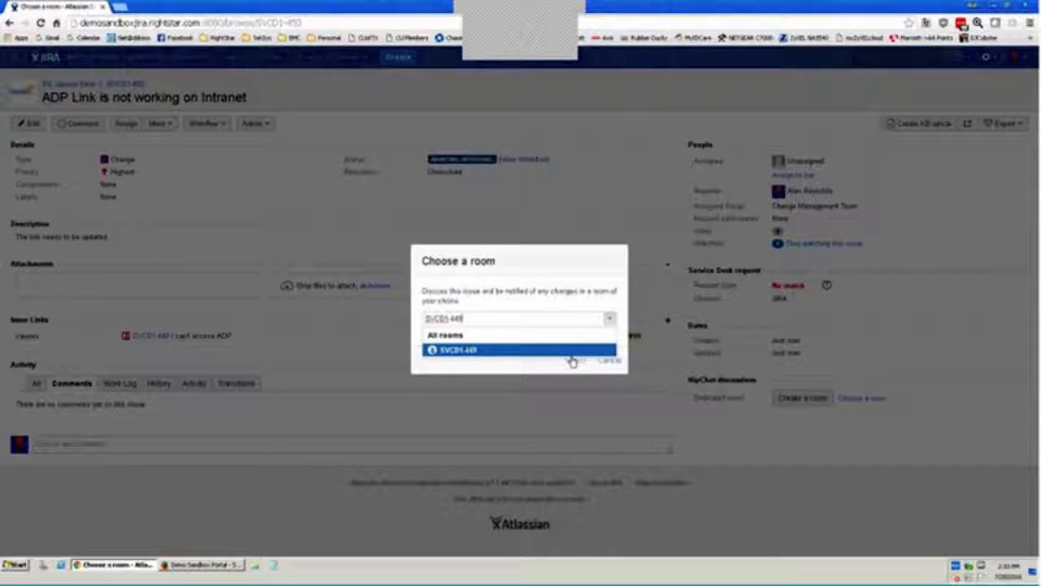
{"action": "left_click", "coordinate": [519, 350]}
{"action": "left_click", "coordinate": [577, 362]}
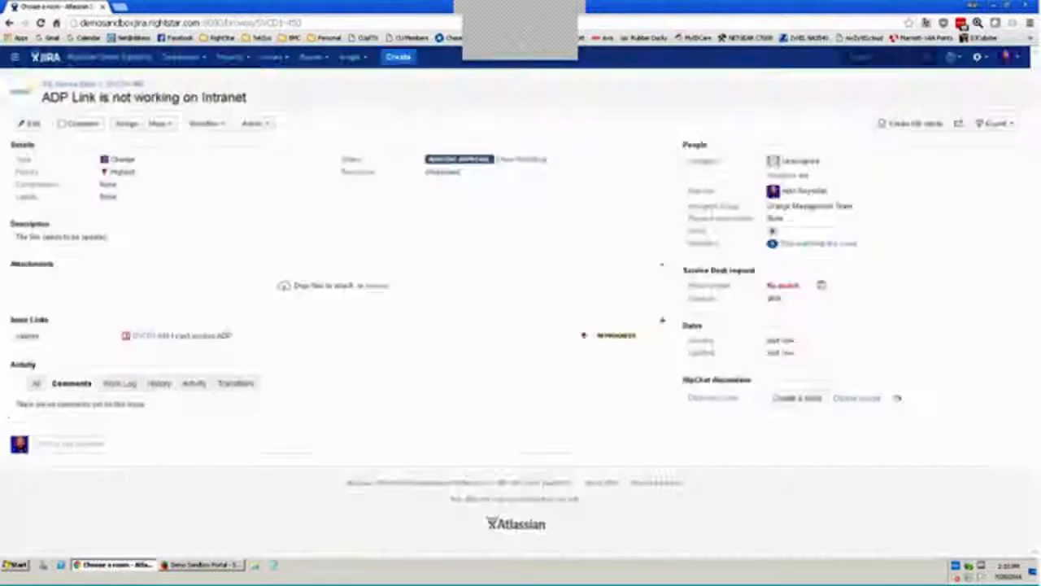
{"action": "left_click", "coordinate": [611, 399]}
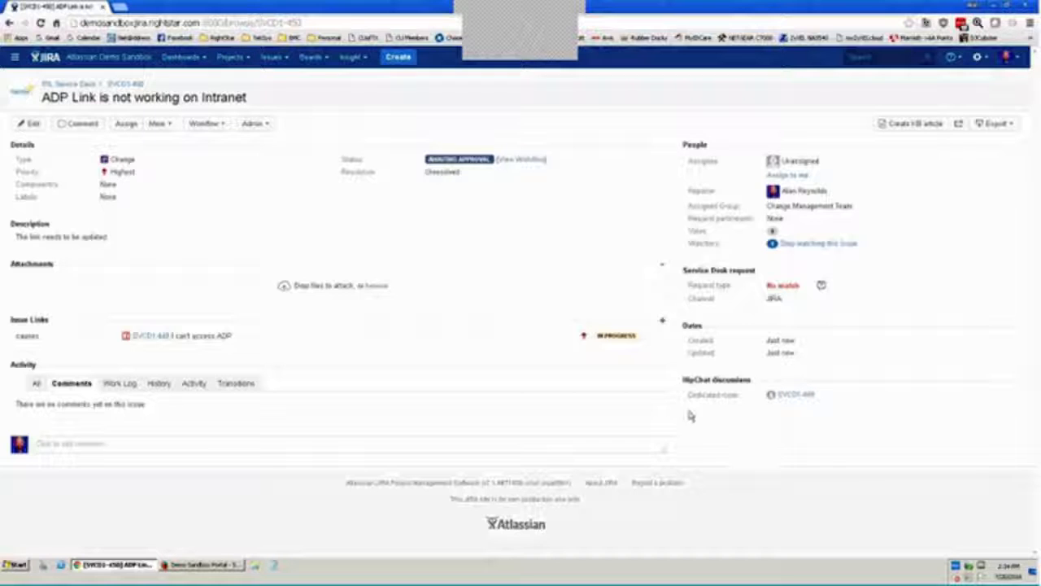
Step: Examine the JSD ITIL Change Workflow diagram, following its statuses and transitions from awaiting approval to closed
{"action": "left_click", "coordinate": [525, 160]}
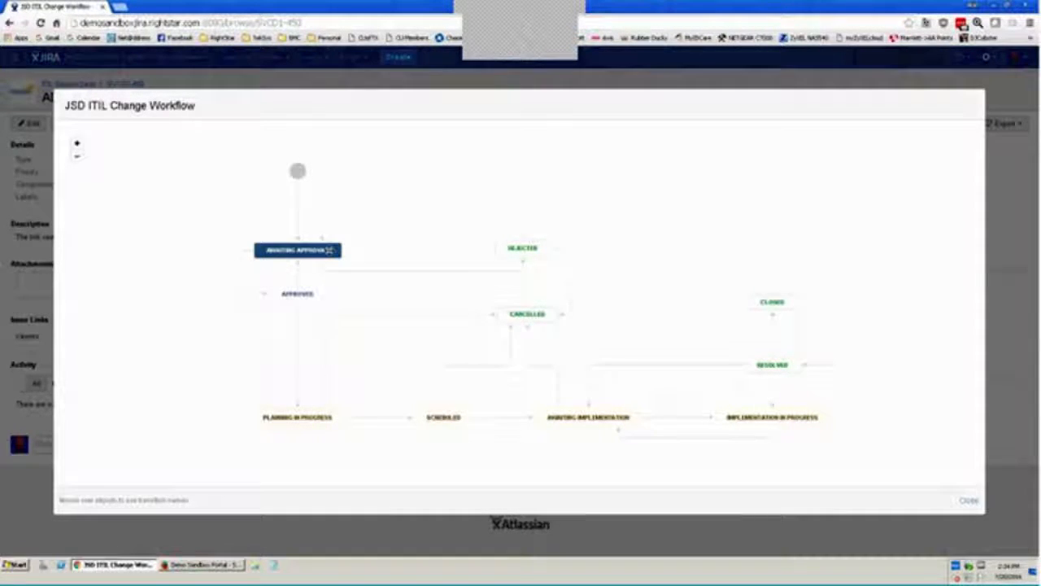
{"action": "mouse_move", "coordinate": [330, 250]}
{"action": "mouse_move", "coordinate": [299, 169]}
{"action": "mouse_move", "coordinate": [384, 420]}
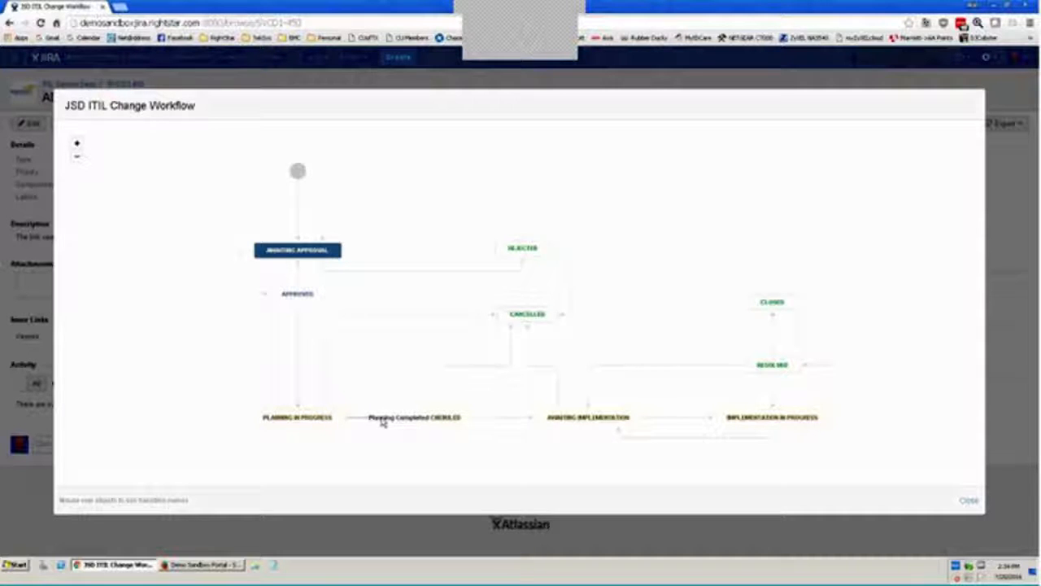
{"action": "mouse_move", "coordinate": [771, 337]}
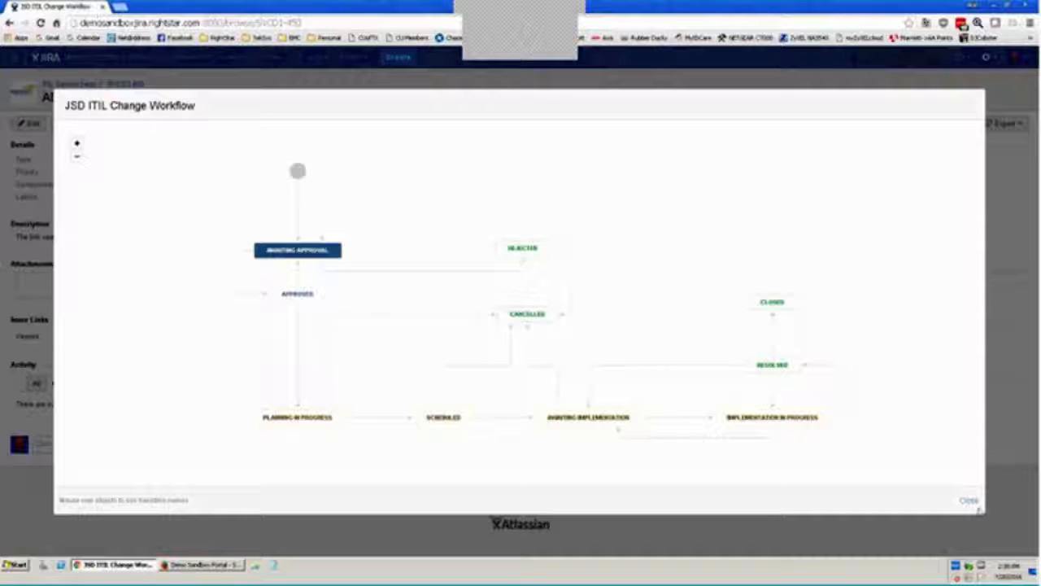
{"action": "left_click", "coordinate": [967, 500]}
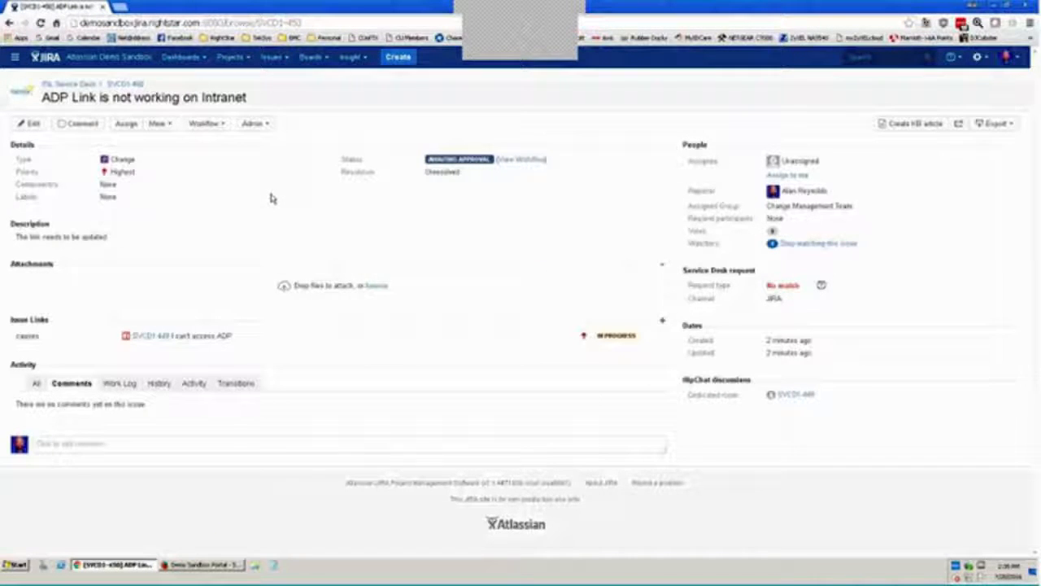
Step: Approve the change request and start the Plan Change transition
{"action": "left_click", "coordinate": [216, 126]}
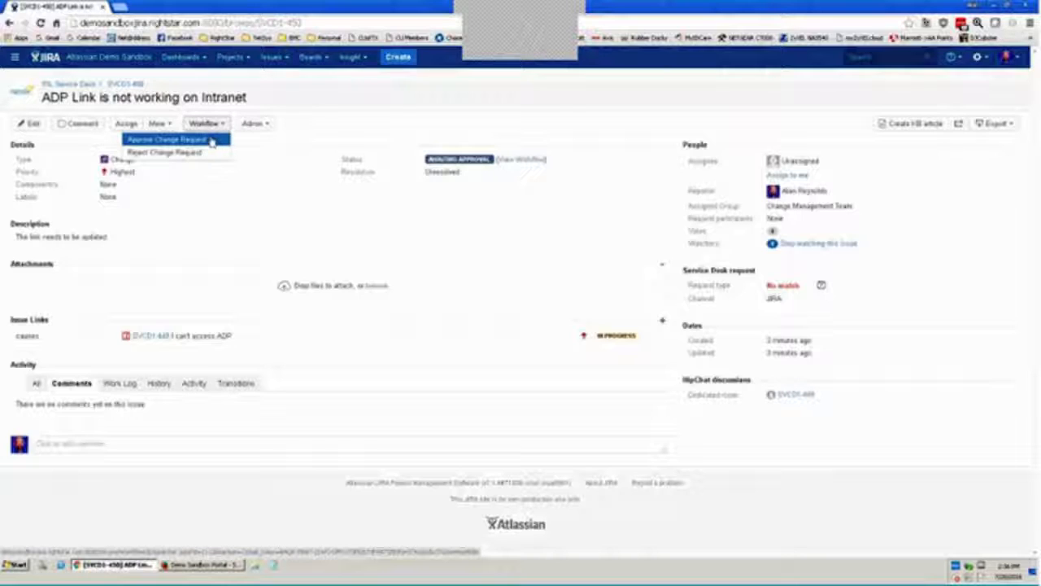
{"action": "left_click", "coordinate": [209, 141]}
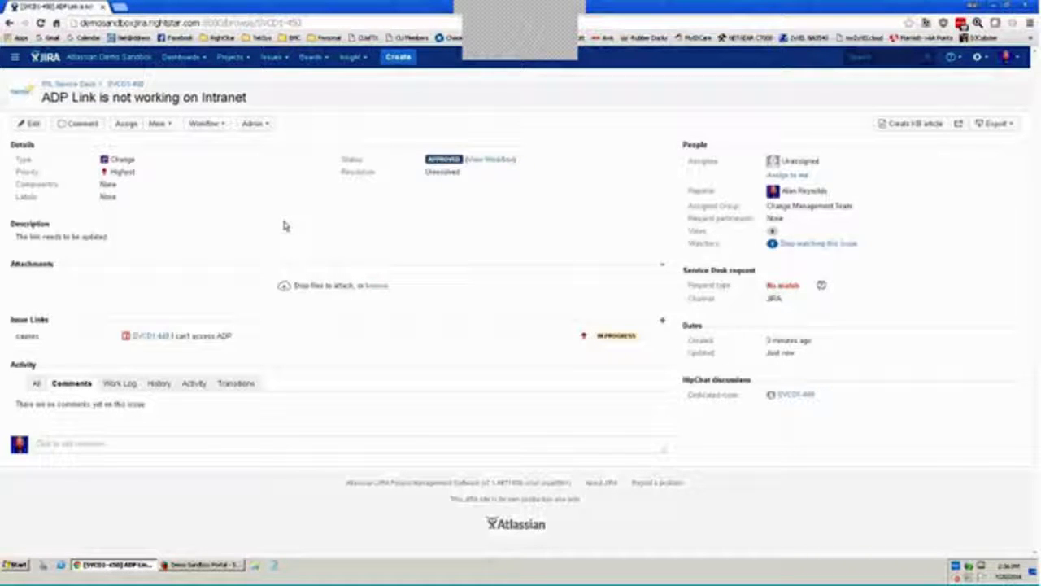
{"action": "left_click", "coordinate": [211, 123]}
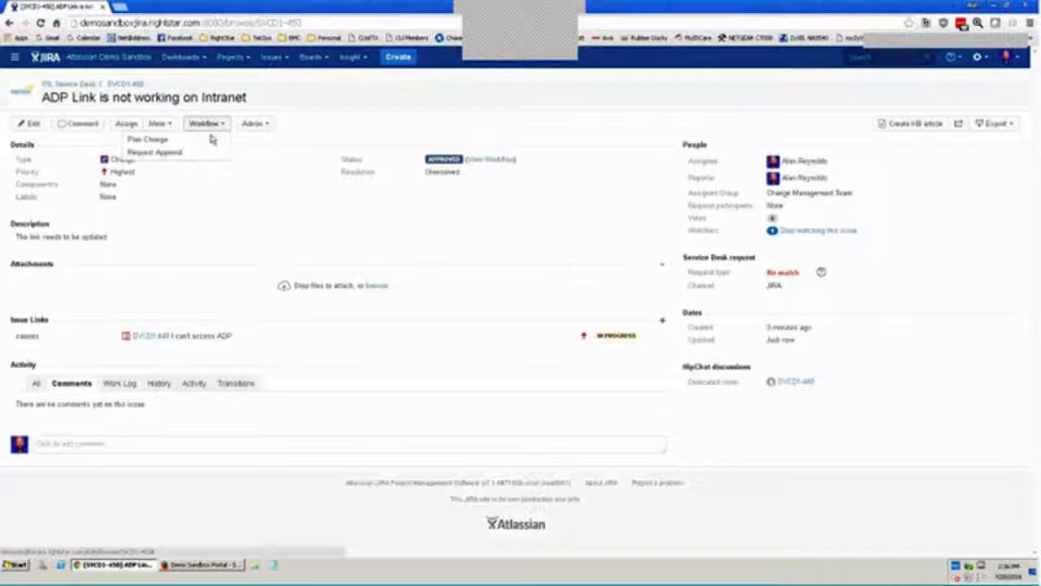
{"action": "left_click", "coordinate": [166, 140]}
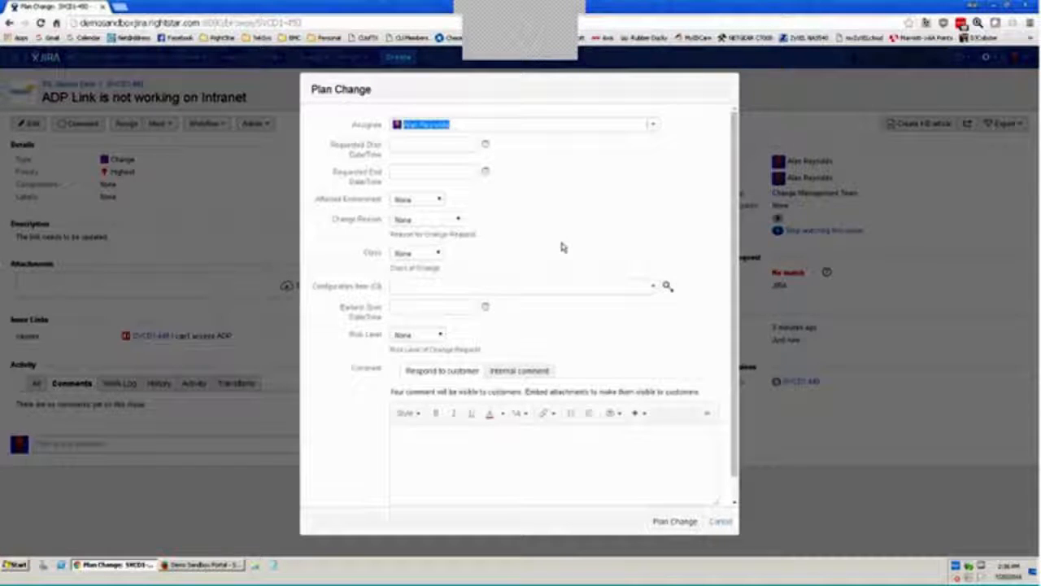
Step: Set both the requested start and the requested end of the change to 22/Jul/16 02:36 PM
{"action": "left_click", "coordinate": [485, 146]}
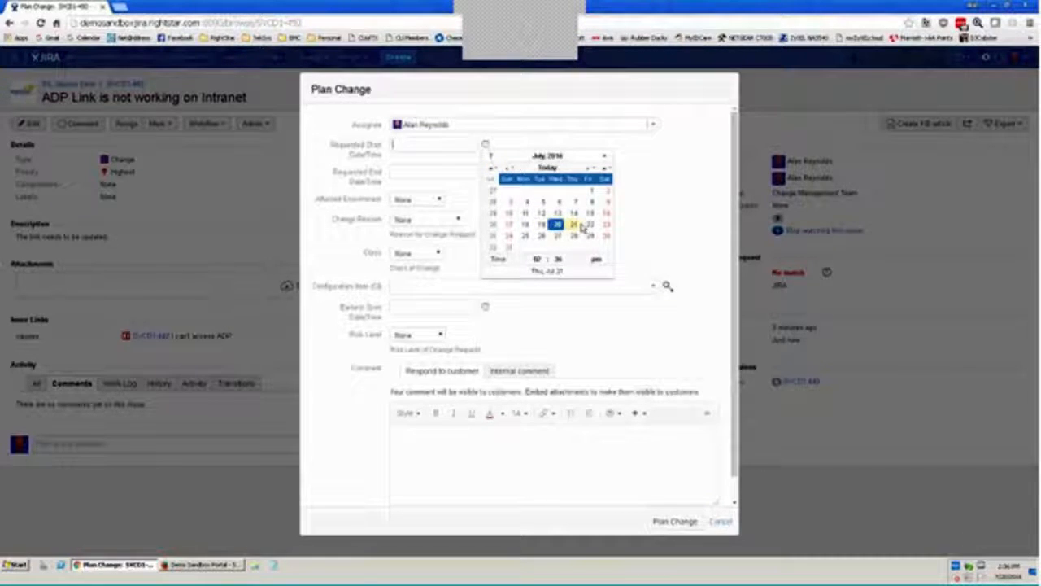
{"action": "left_click", "coordinate": [590, 225]}
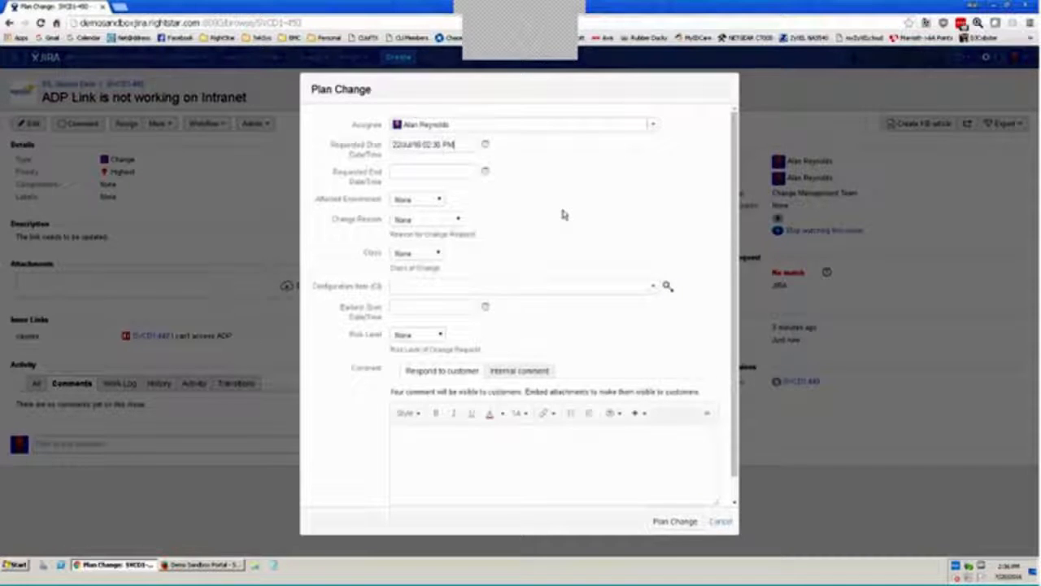
{"action": "left_click", "coordinate": [486, 172]}
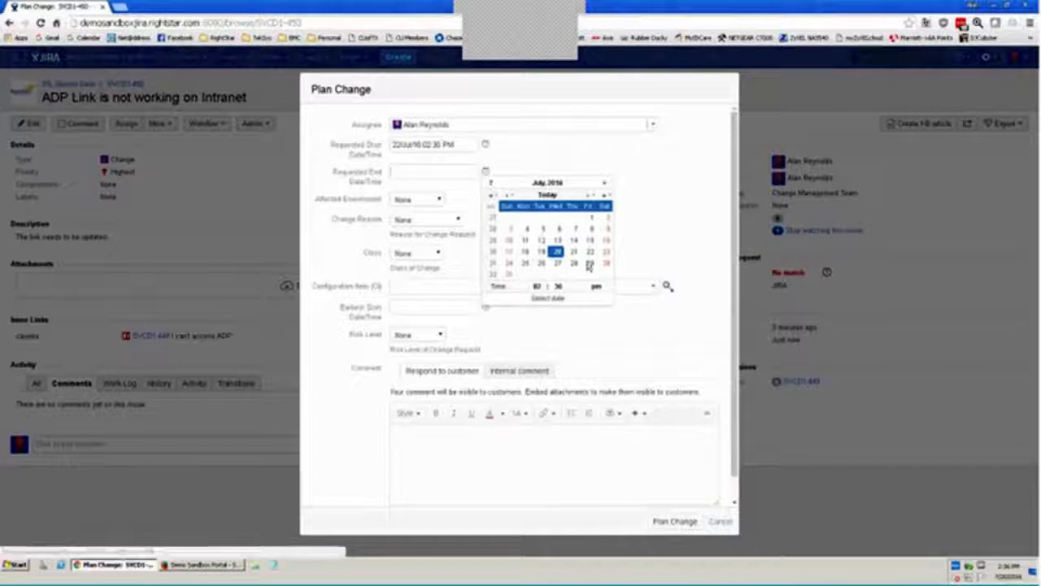
{"action": "left_click", "coordinate": [589, 252]}
Step: Set the affected environment to PROD, the change reason to Fix/Repair and the class to Normal
{"action": "left_click", "coordinate": [412, 203]}
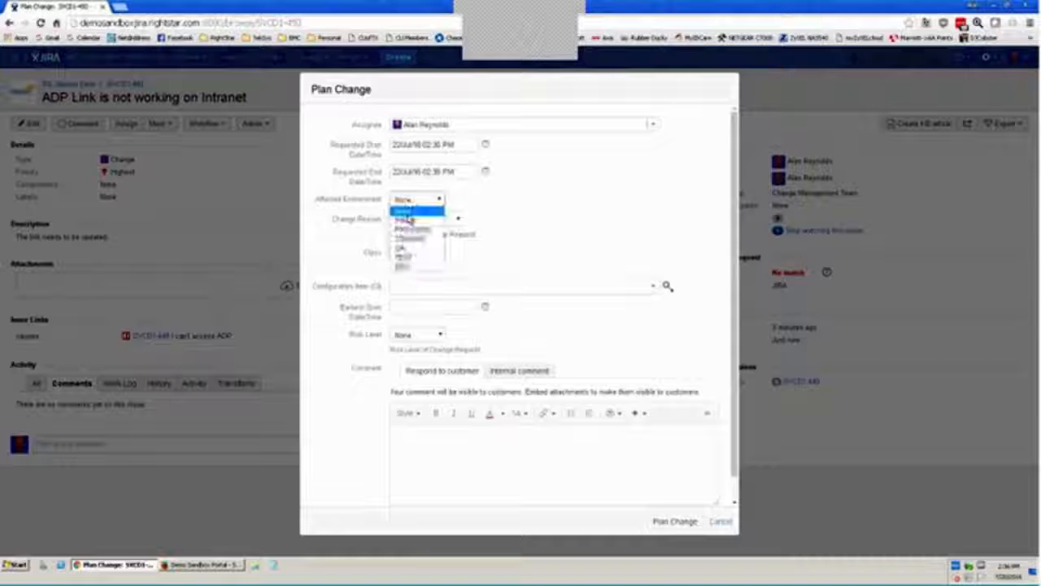
{"action": "left_click", "coordinate": [406, 220]}
{"action": "left_click", "coordinate": [416, 223]}
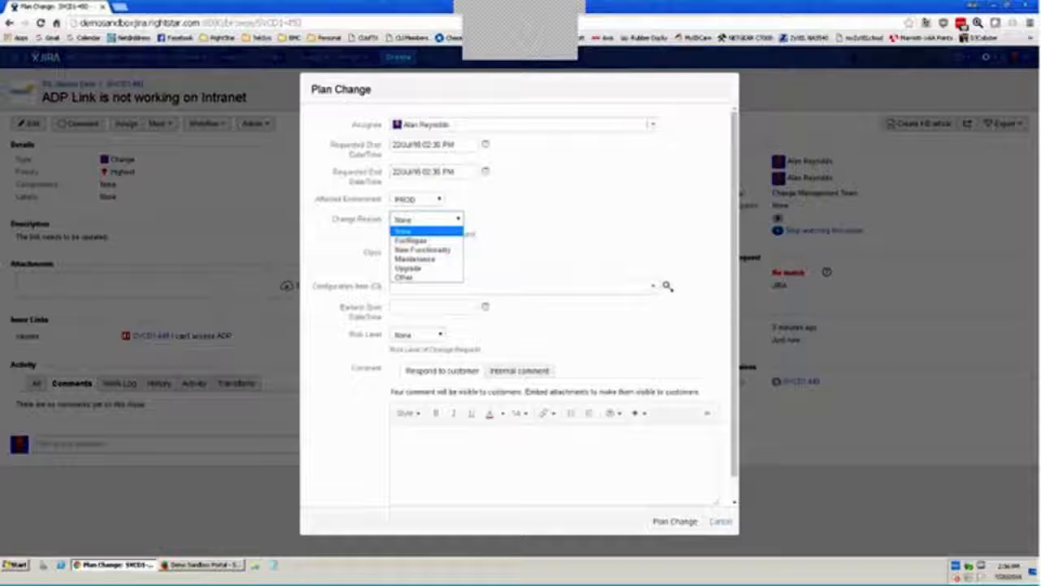
{"action": "left_click", "coordinate": [419, 241]}
{"action": "left_click", "coordinate": [420, 254]}
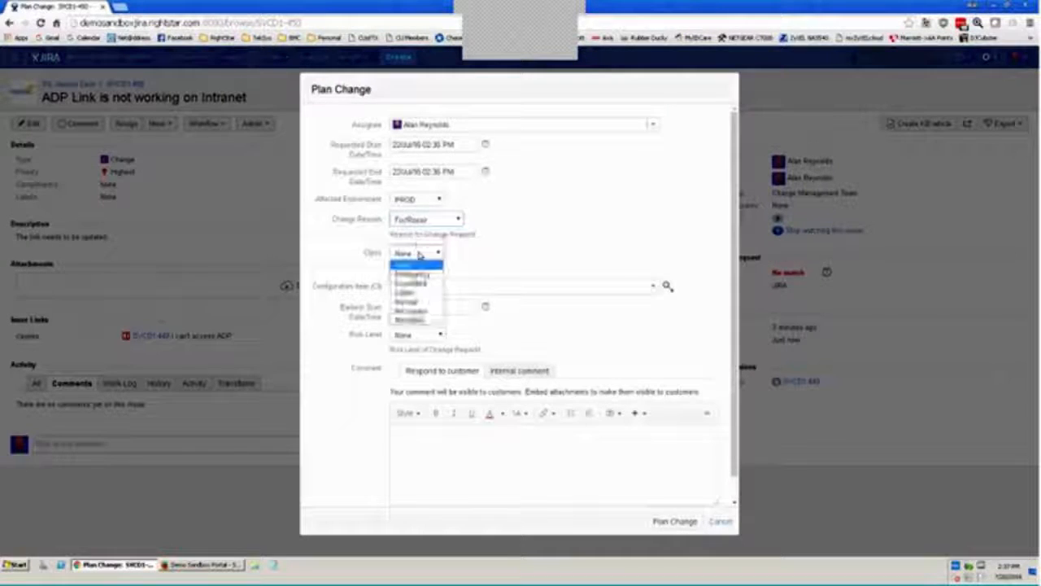
{"action": "left_click", "coordinate": [409, 301]}
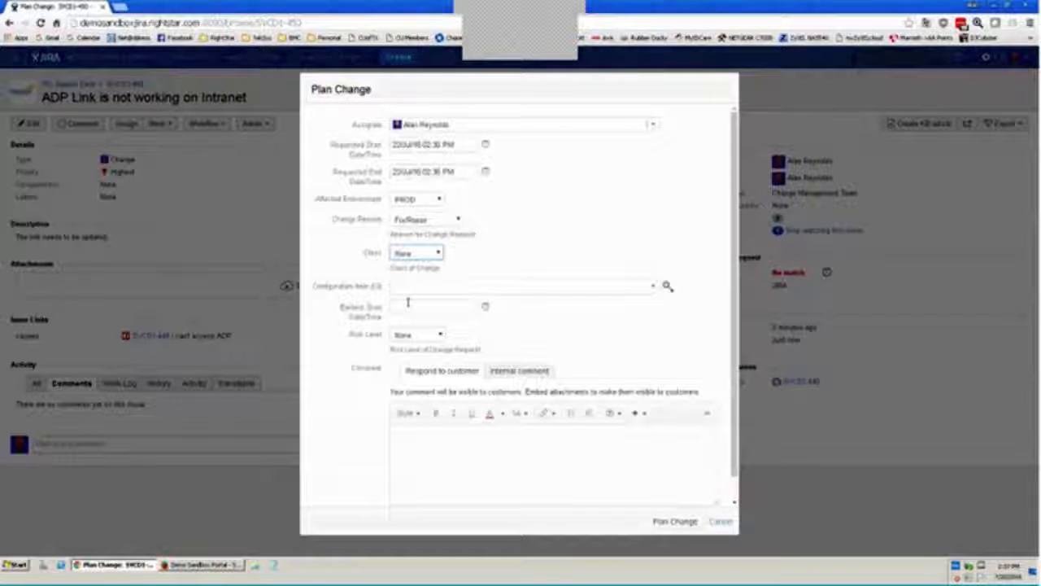
Step: Open the object browser for choosing the change's configuration items
{"action": "left_click", "coordinate": [435, 291]}
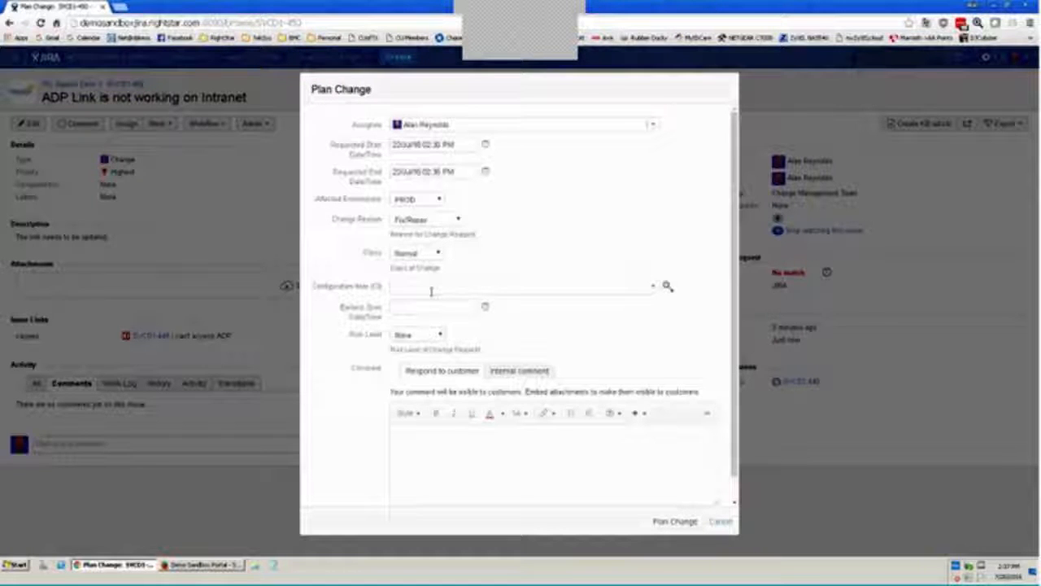
{"action": "left_click", "coordinate": [666, 289]}
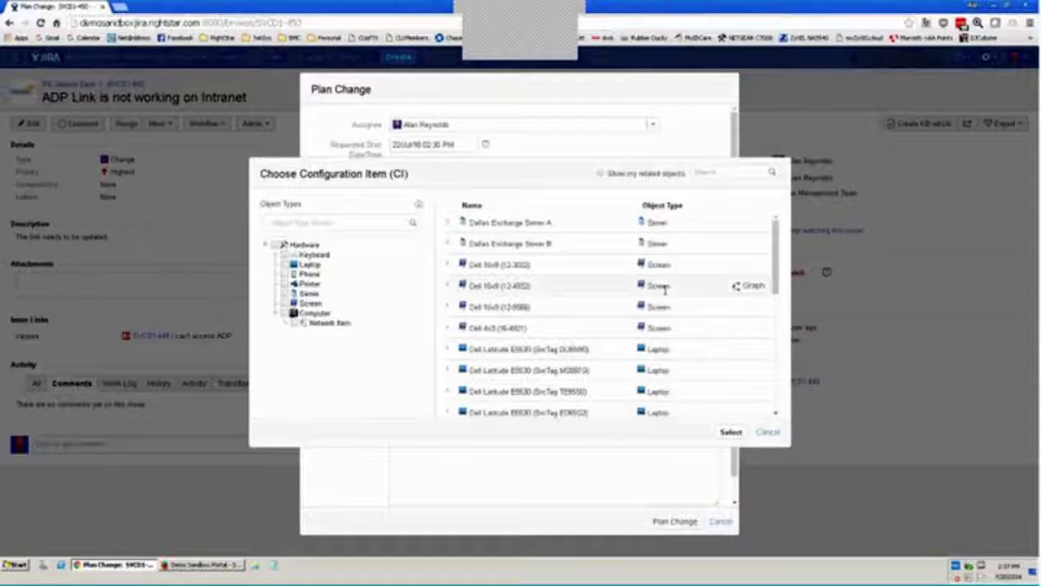
{"action": "left_click", "coordinate": [309, 274]}
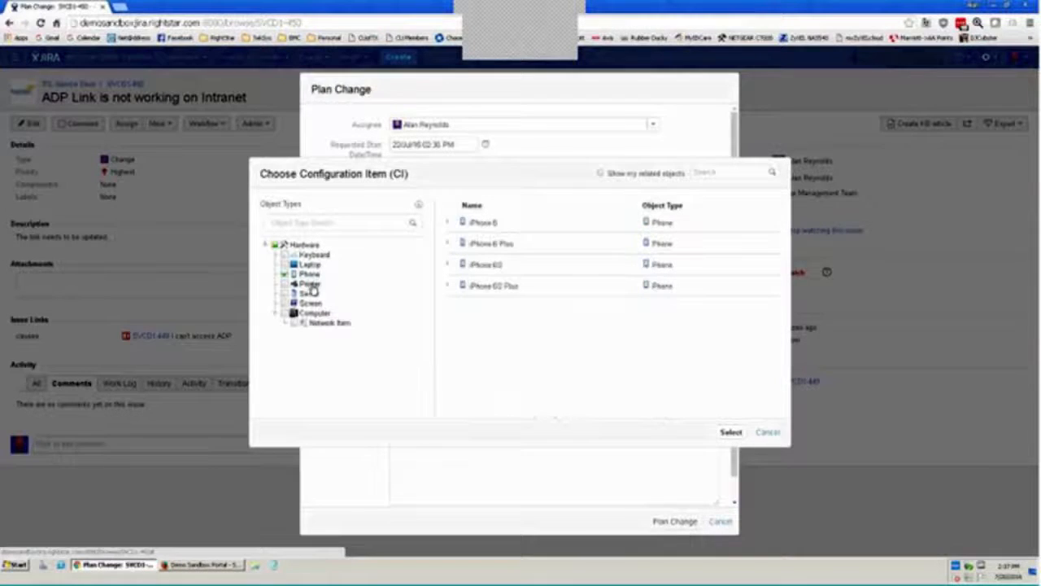
{"action": "left_click", "coordinate": [310, 284]}
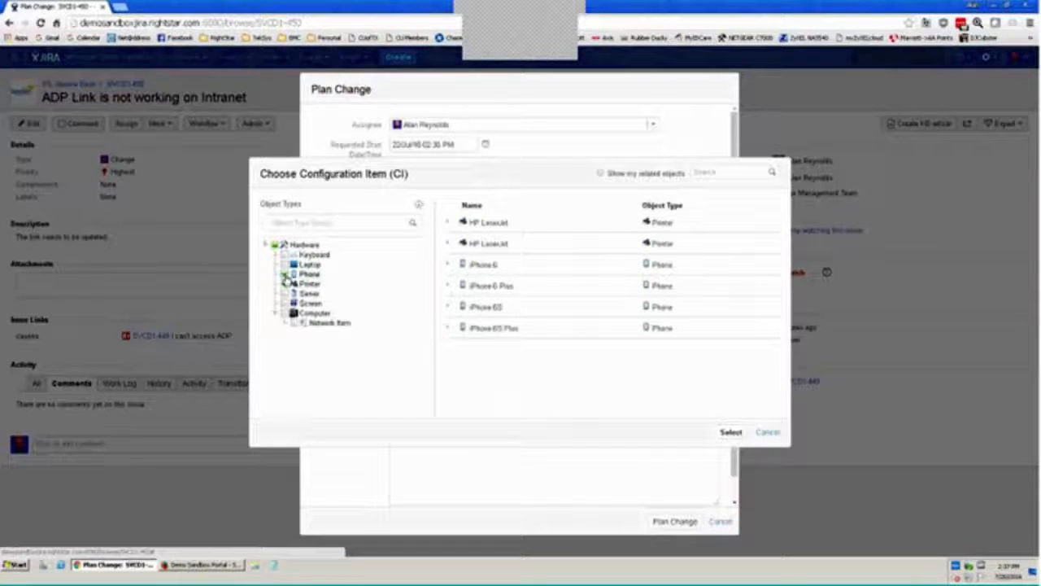
{"action": "left_click", "coordinate": [284, 274]}
{"action": "left_click", "coordinate": [285, 284]}
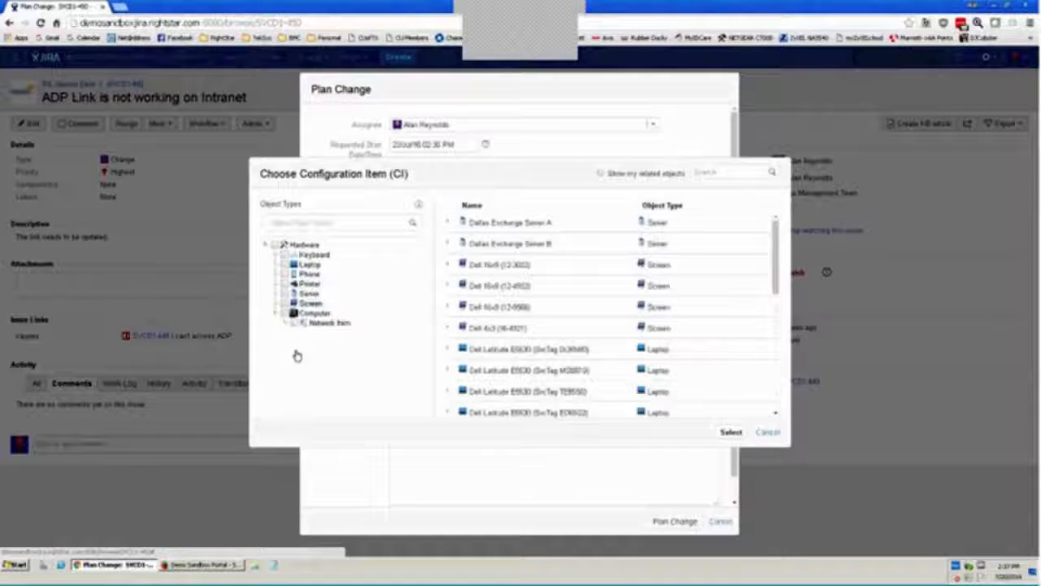
Step: Filter the objects to servers and add Intranet Web Server A and Intranet Web Server B as configuration items
{"action": "left_click", "coordinate": [307, 293]}
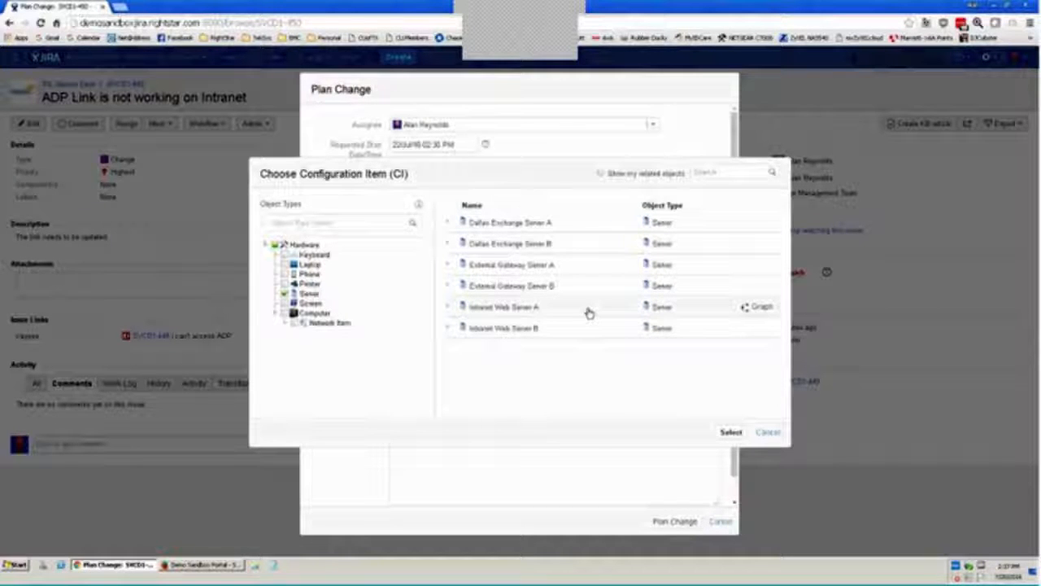
{"action": "left_click", "coordinate": [589, 314]}
{"action": "left_click", "coordinate": [583, 335], "text": "shift"}
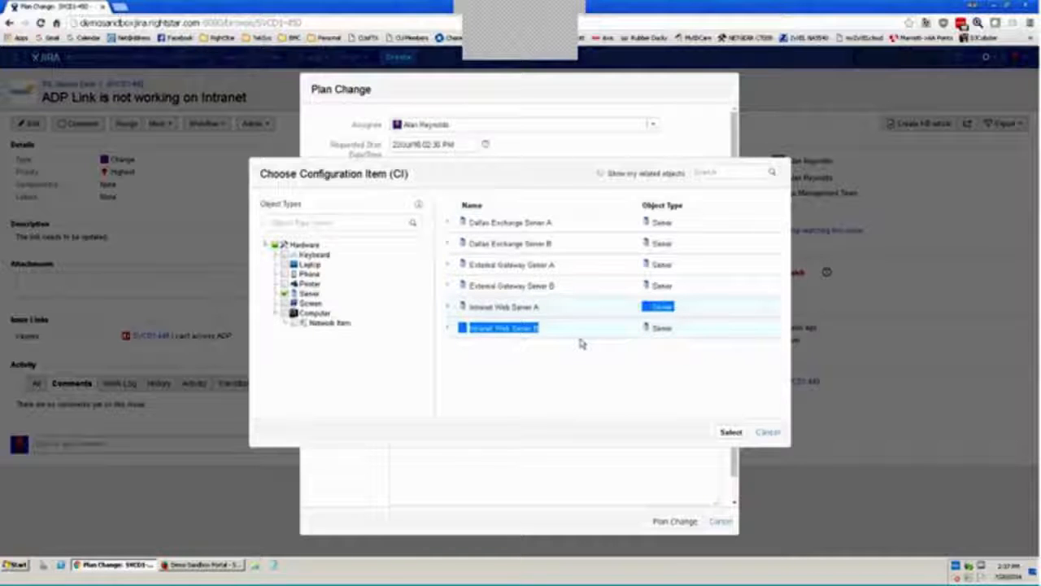
{"action": "left_click", "coordinate": [730, 432]}
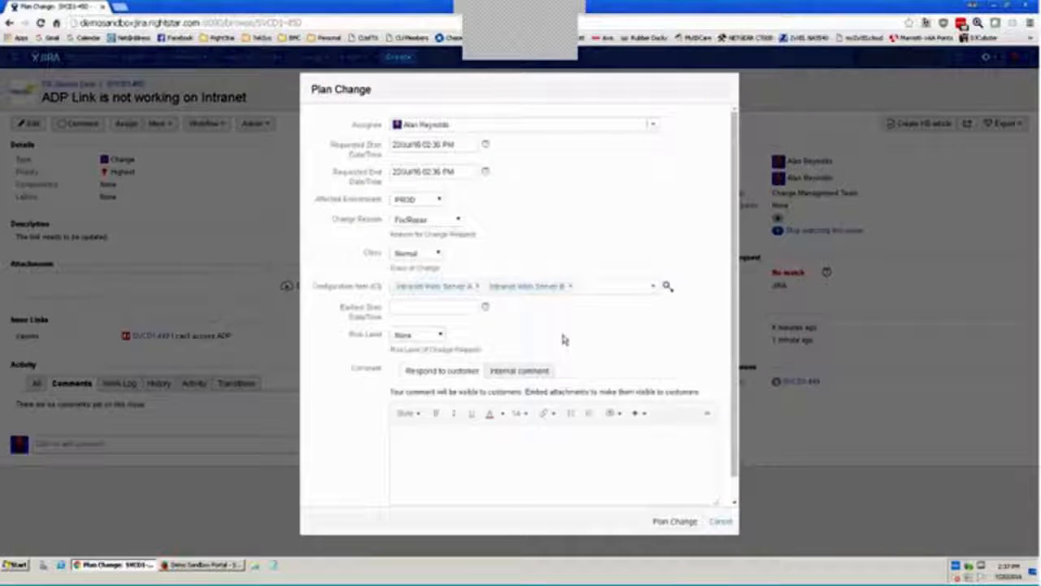
Step: Set the earliest start to 21/Jul/16 02:36 PM and the risk to Risk Level 5, and submit the change plan
{"action": "left_click", "coordinate": [486, 307]}
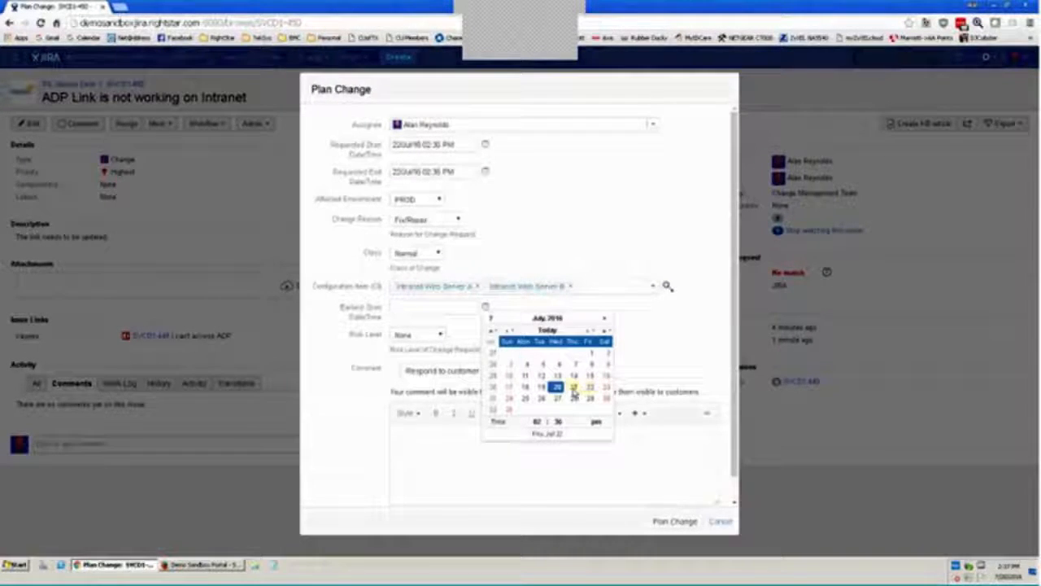
{"action": "left_click", "coordinate": [573, 389]}
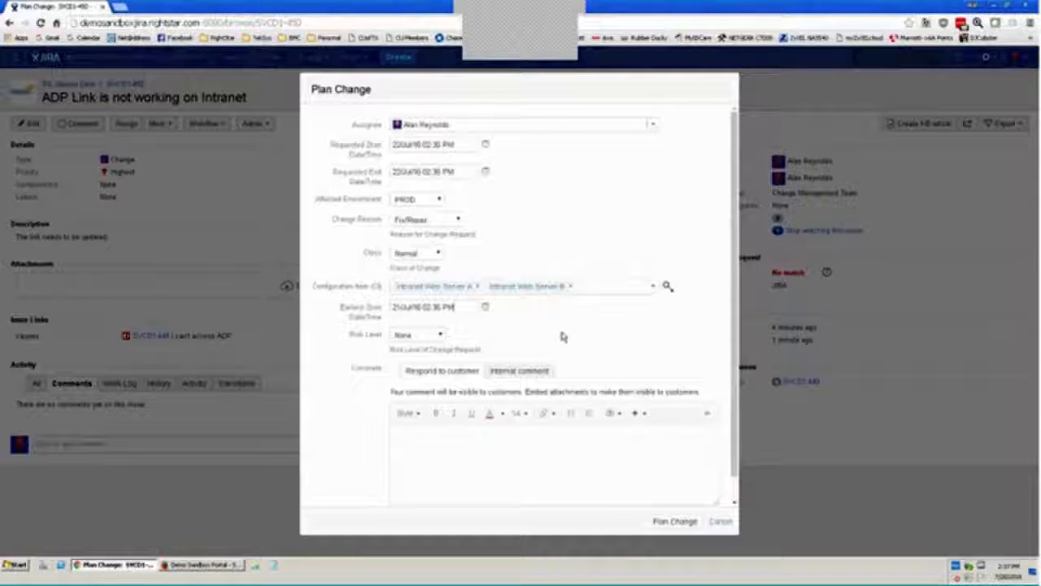
{"action": "left_click", "coordinate": [417, 335]}
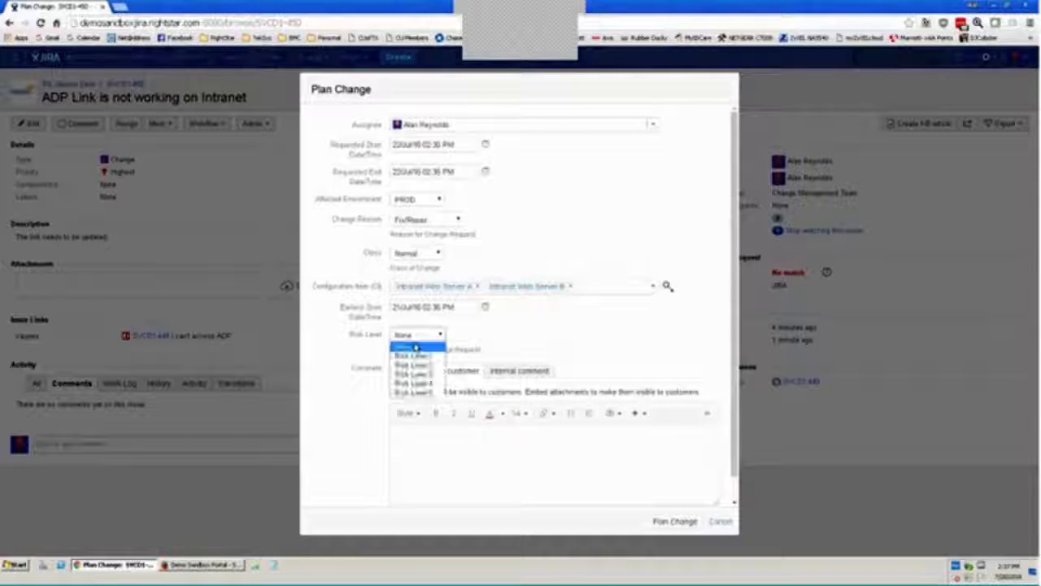
{"action": "left_click", "coordinate": [417, 393]}
{"action": "scroll", "coordinate": [614, 342], "scroll_direction": "down", "scroll_amount": 1}
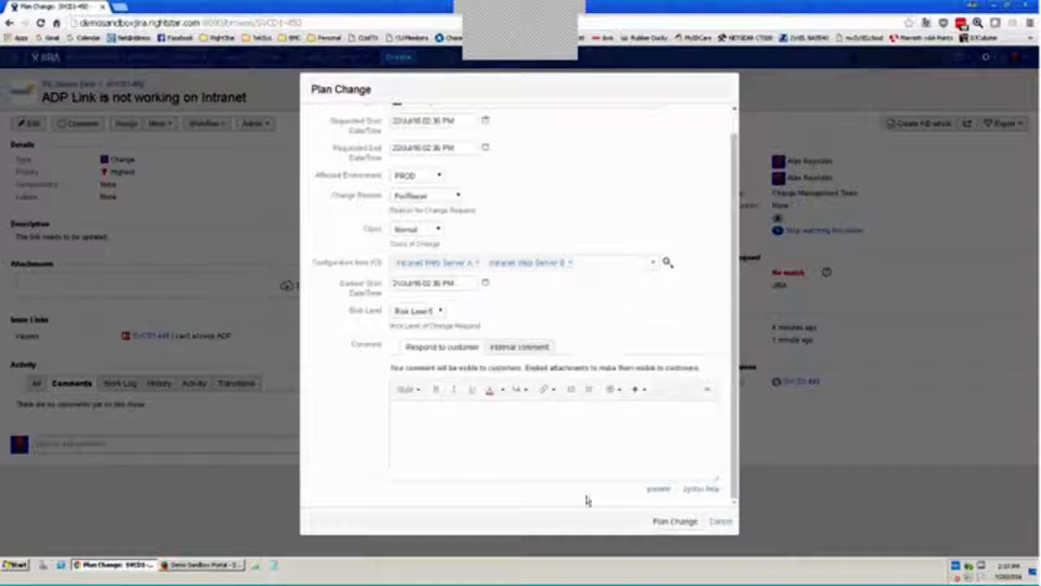
{"action": "scroll", "coordinate": [612, 450], "scroll_direction": "up", "scroll_amount": 1}
{"action": "left_click", "coordinate": [660, 520]}
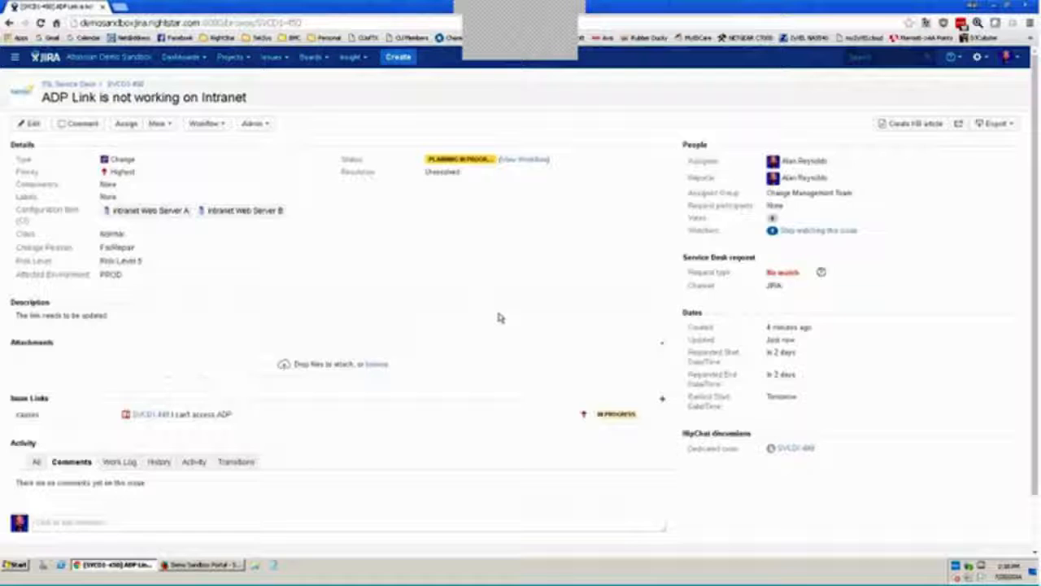
Step: Preview the Intranet Web Server A configuration item and open its object record in a separate browser tab
{"action": "mouse_move", "coordinate": [161, 213]}
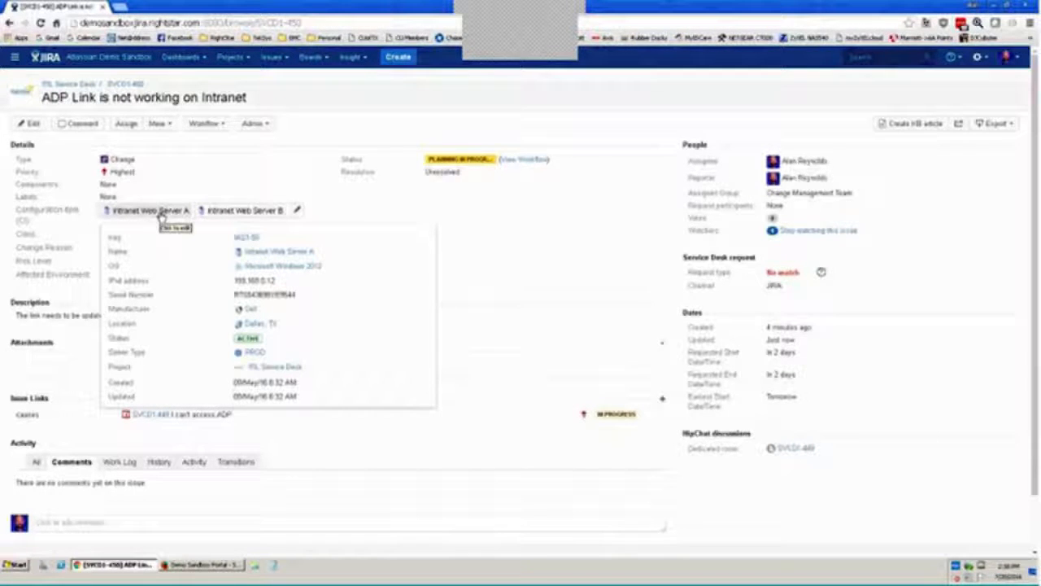
{"action": "right_click", "coordinate": [246, 242]}
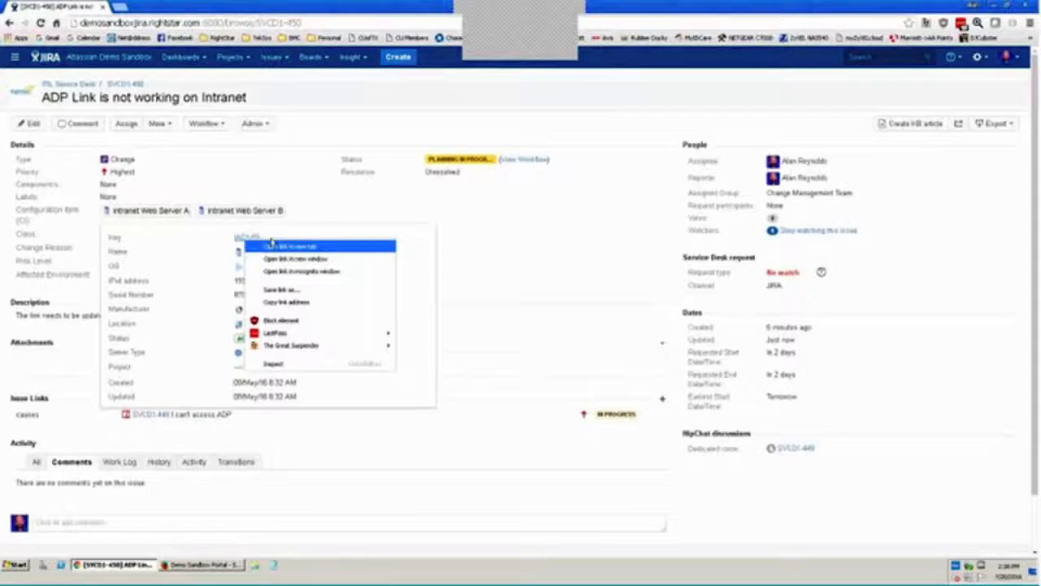
{"action": "left_click", "coordinate": [272, 248]}
{"action": "left_click", "coordinate": [165, 5]}
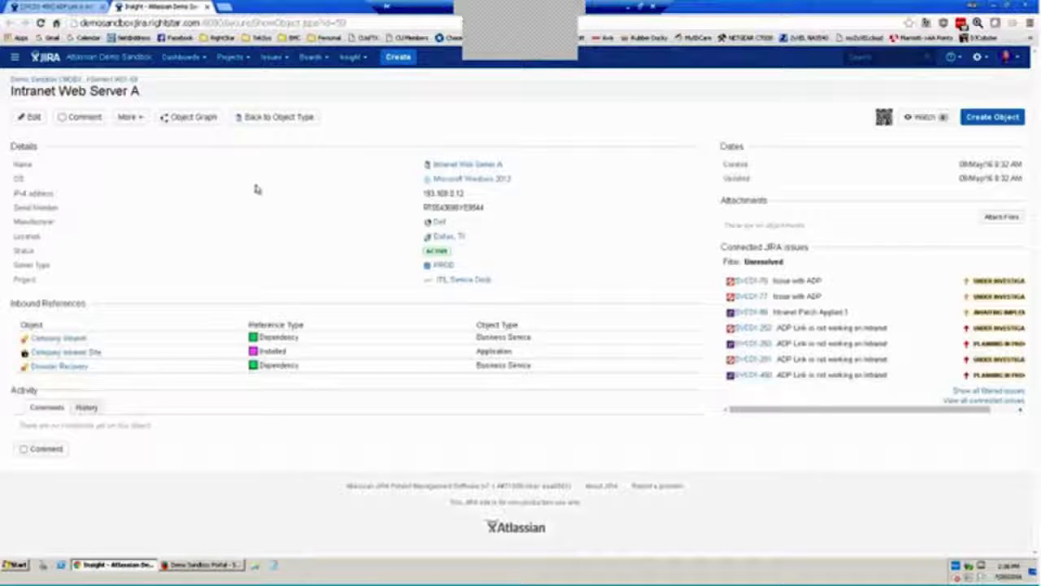
Step: Examine the object graph of Intranet Web Server A, expand the Company Intranet service's relationships, and return to the change request
{"action": "left_click", "coordinate": [194, 117]}
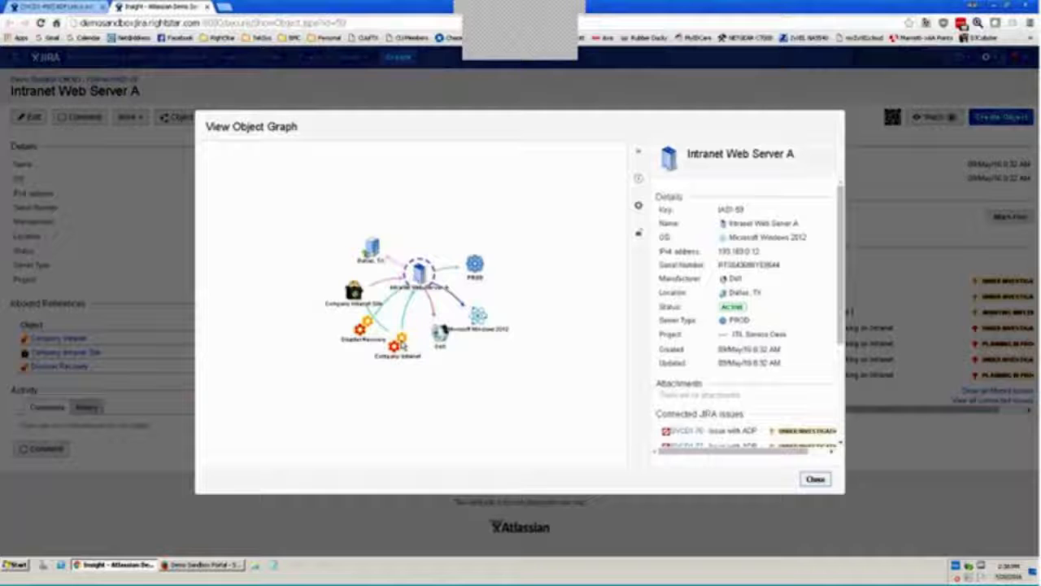
{"action": "left_click", "coordinate": [403, 345]}
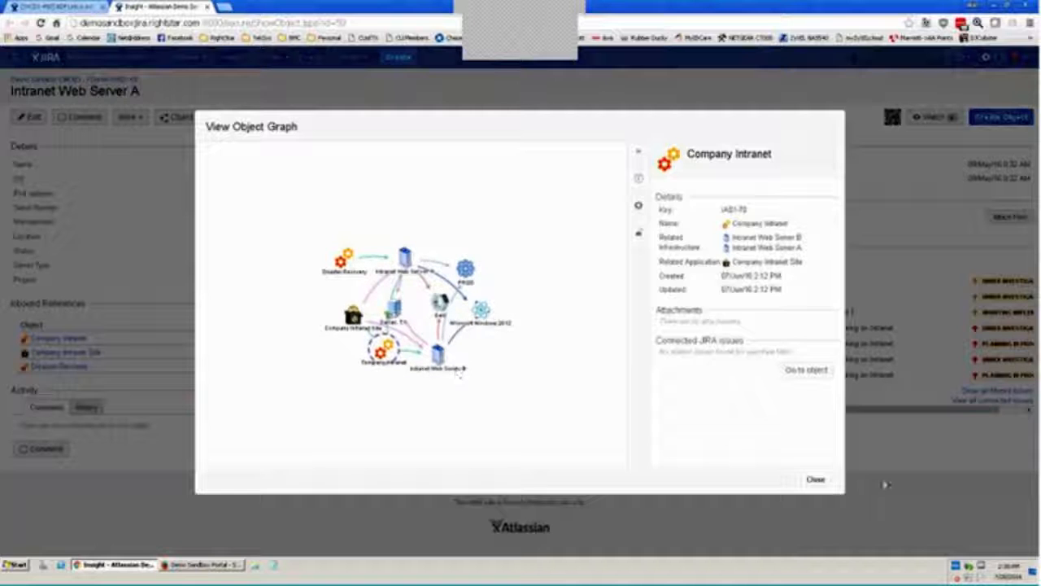
{"action": "left_click", "coordinate": [816, 479]}
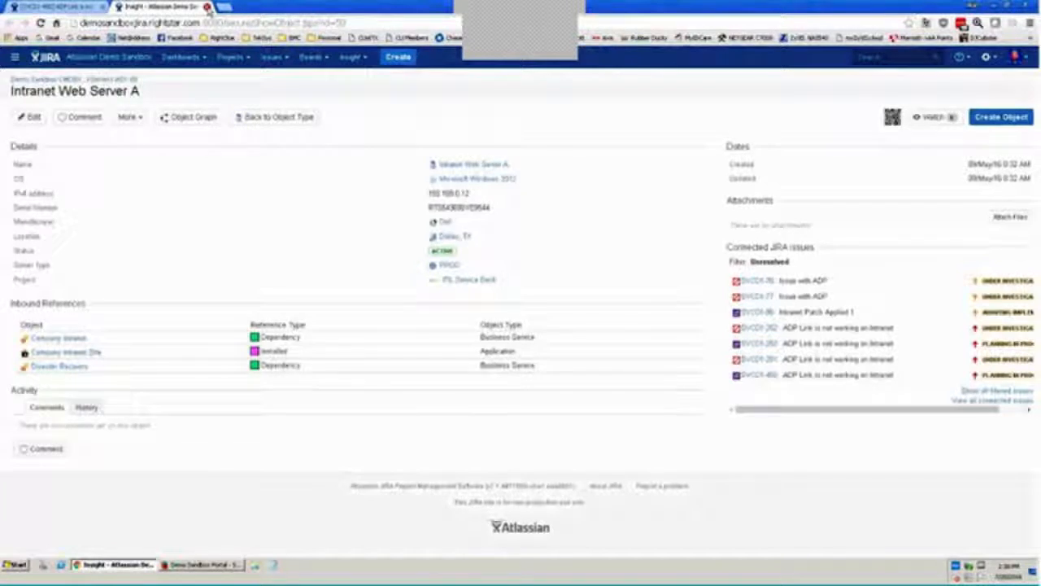
{"action": "left_click", "coordinate": [208, 7]}
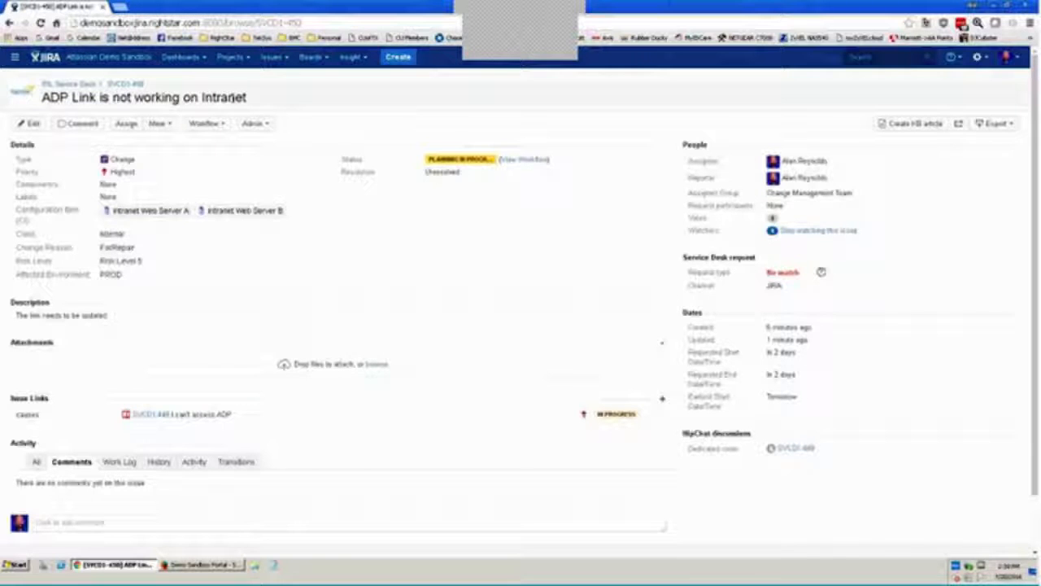
{"action": "left_click", "coordinate": [207, 124]}
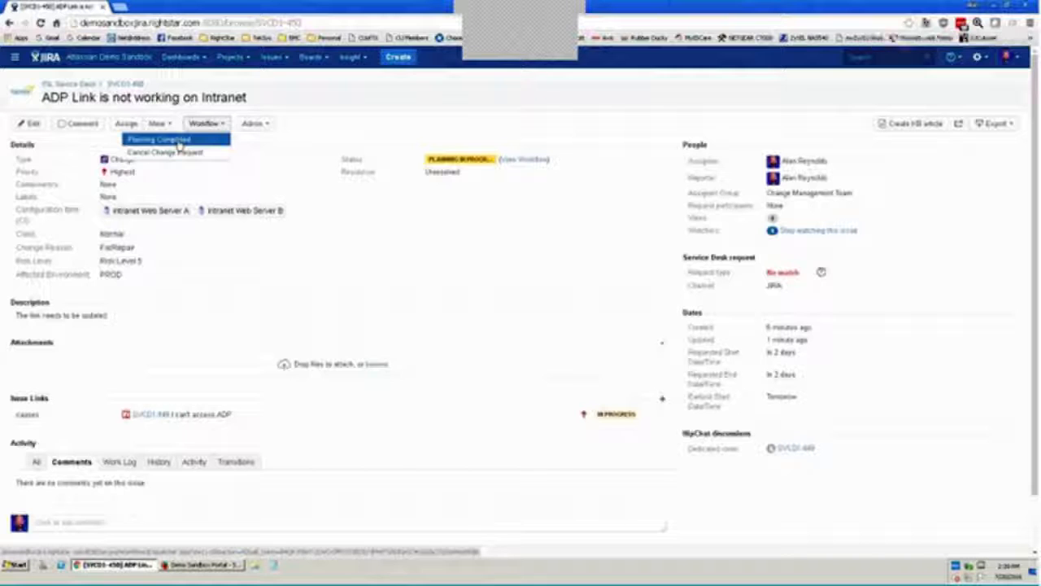
{"action": "left_click", "coordinate": [177, 141]}
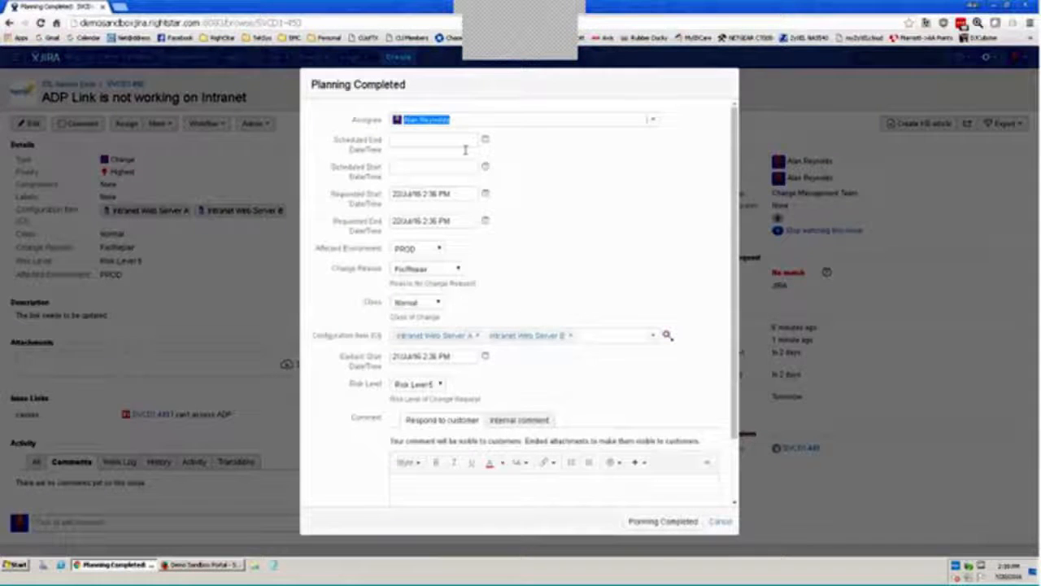
{"action": "left_click", "coordinate": [449, 140]}
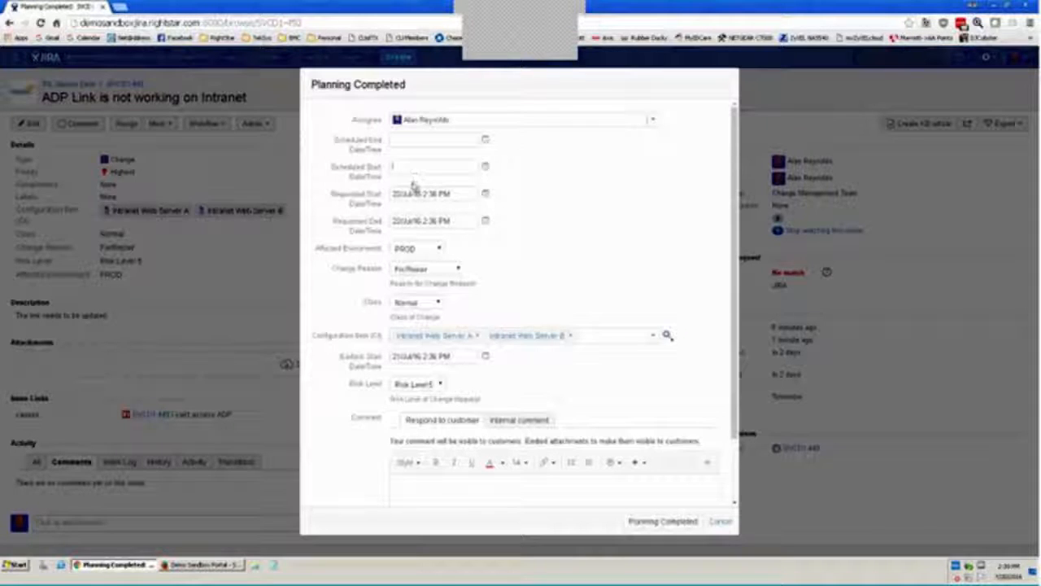
{"action": "left_click", "coordinate": [726, 525]}
Step: Open the service desk's Forward Schedule of Changes in Confluence and review the changes for May, June and July 2016
{"action": "left_click", "coordinate": [81, 84]}
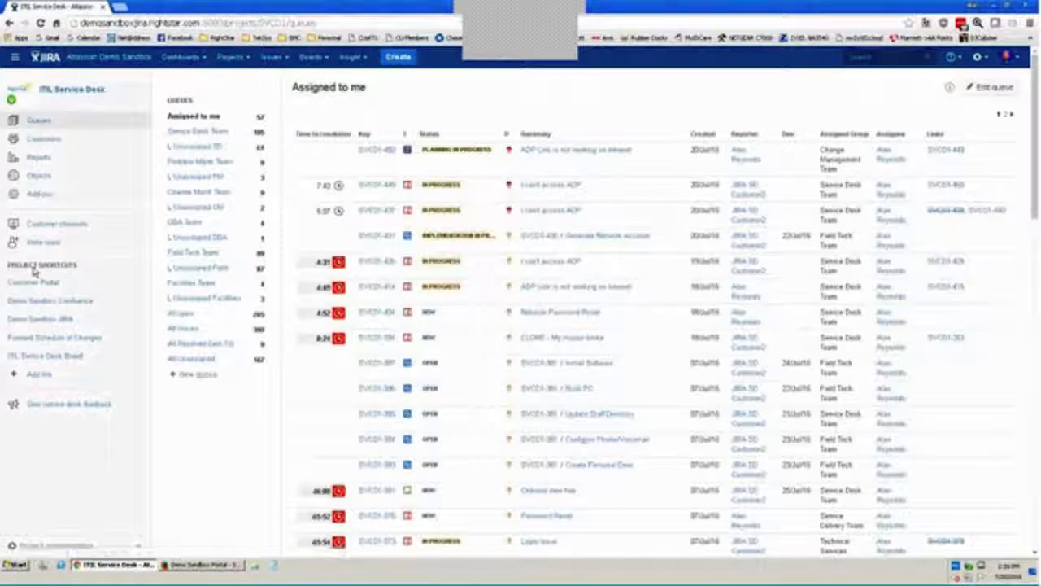
{"action": "left_click", "coordinate": [81, 341]}
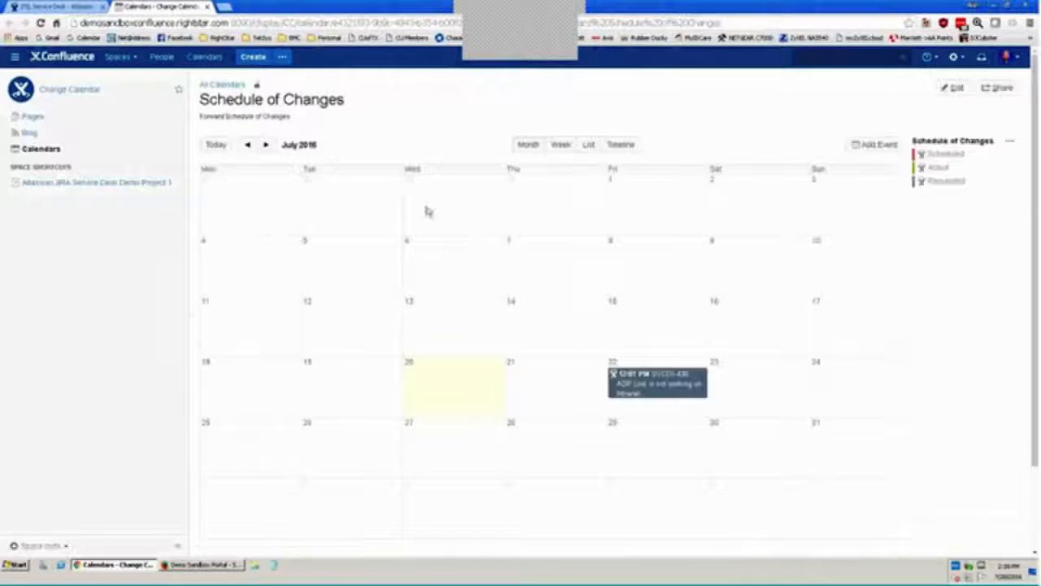
{"action": "left_click", "coordinate": [248, 145]}
{"action": "left_click", "coordinate": [248, 145]}
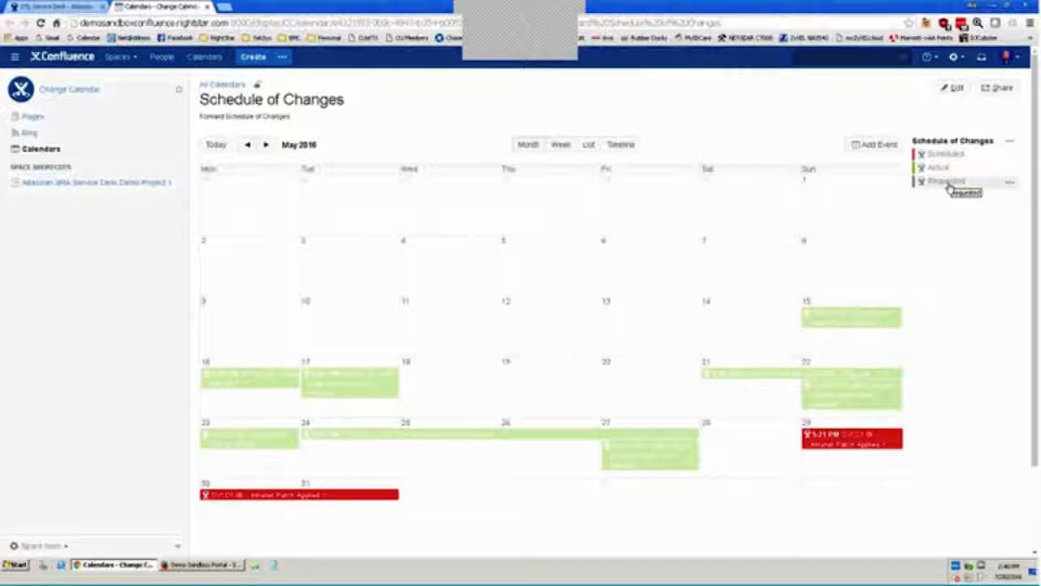
{"action": "left_click", "coordinate": [266, 145]}
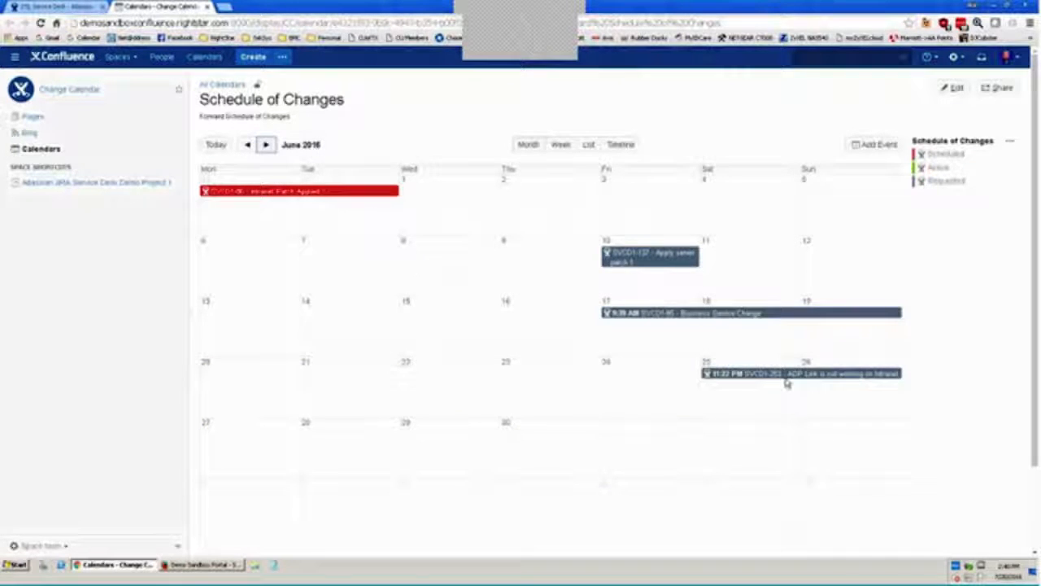
{"action": "left_click", "coordinate": [266, 144]}
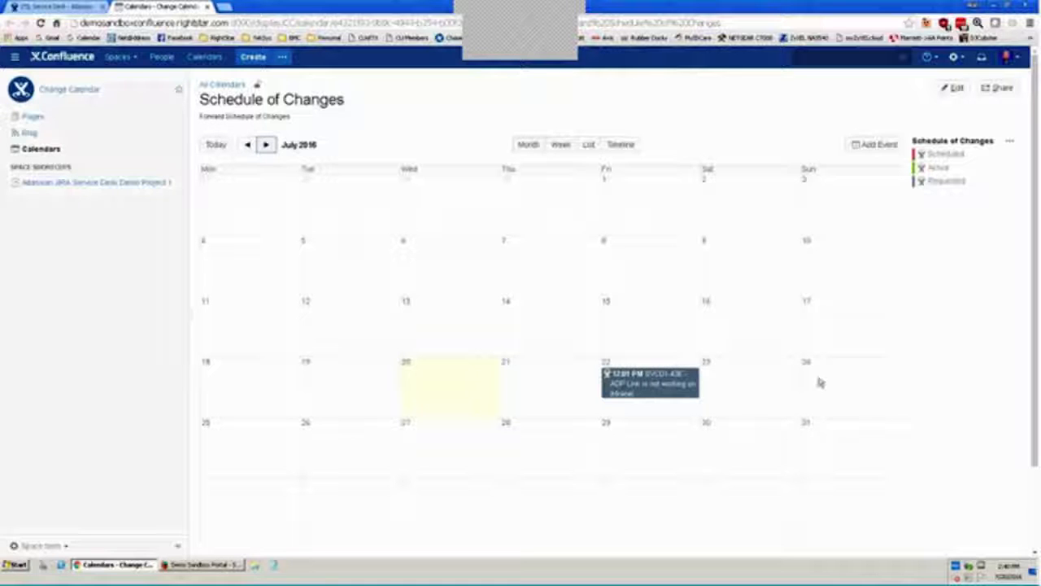
{"action": "left_click", "coordinate": [208, 8]}
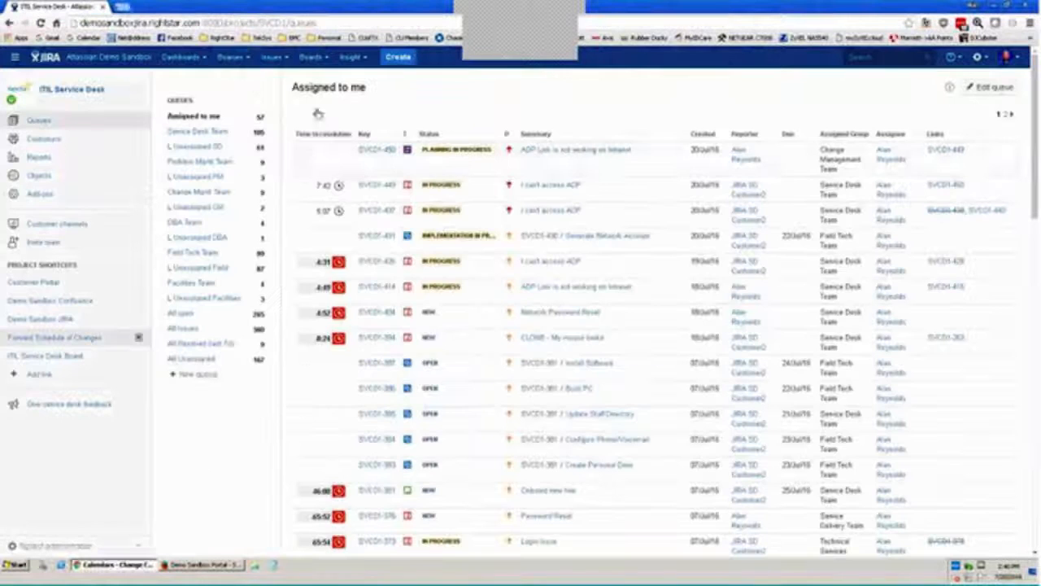
Step: Reopen the ADP link change request, set its scheduled start and end to 22/Jul/16 02:40 PM, and mark planning as completed
{"action": "left_click", "coordinate": [273, 57]}
{"action": "left_click", "coordinate": [297, 120]}
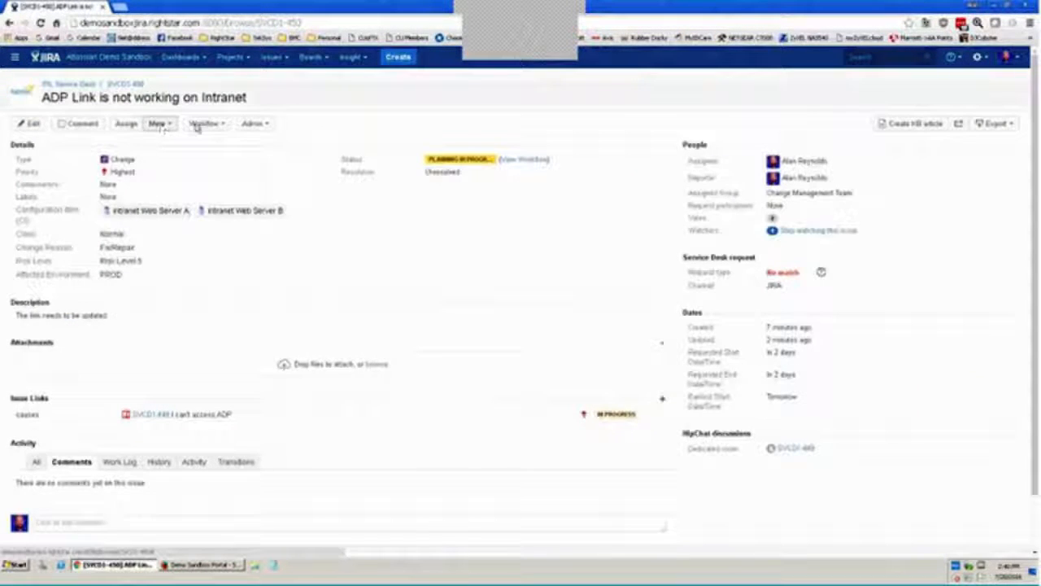
{"action": "left_click", "coordinate": [222, 124]}
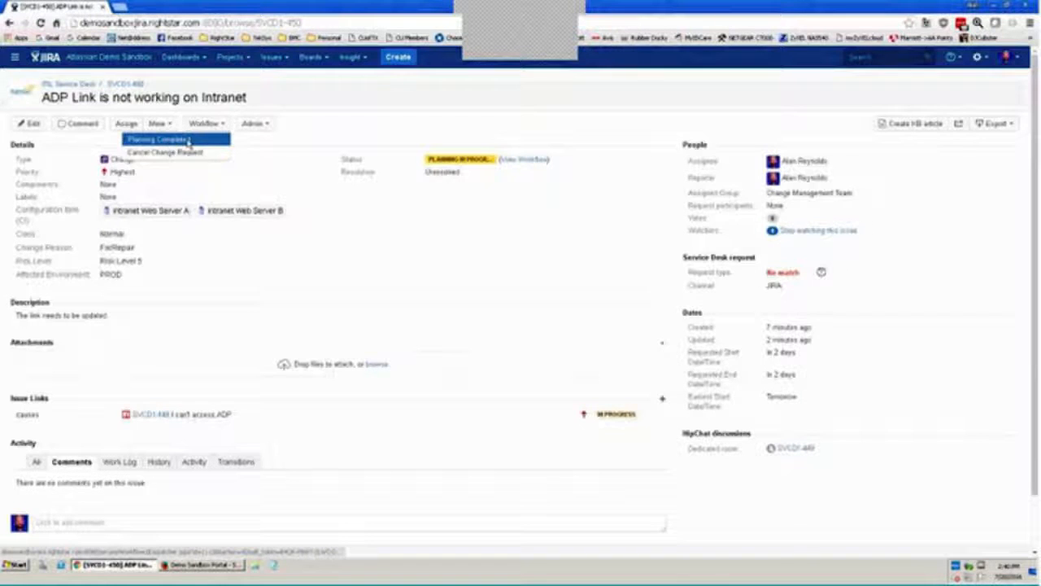
{"action": "left_click", "coordinate": [159, 137]}
{"action": "left_click", "coordinate": [485, 140]}
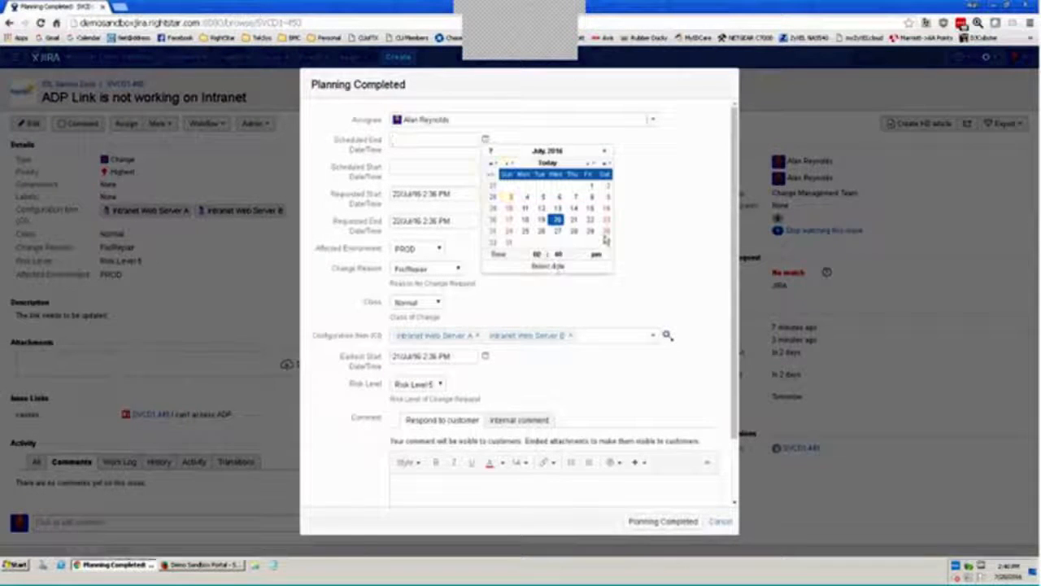
{"action": "left_click", "coordinate": [608, 228]}
{"action": "left_click", "coordinate": [486, 167]}
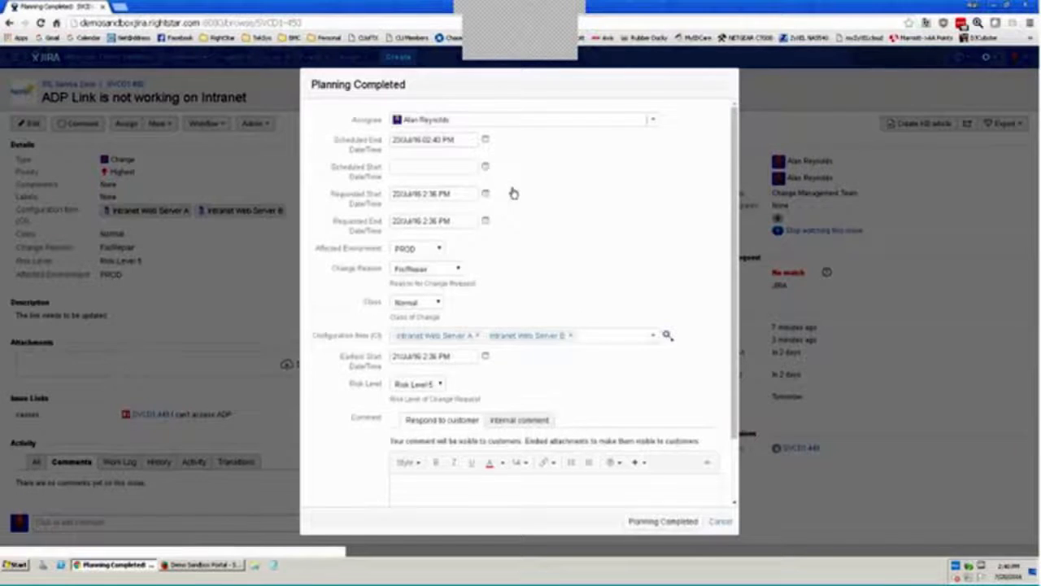
{"action": "left_click", "coordinate": [600, 247]}
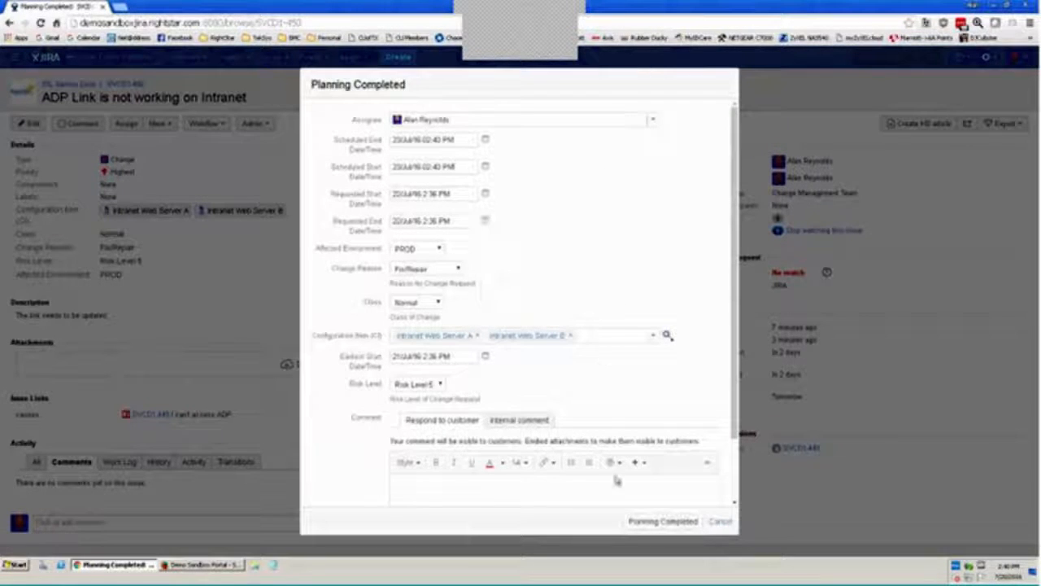
{"action": "left_click", "coordinate": [642, 526]}
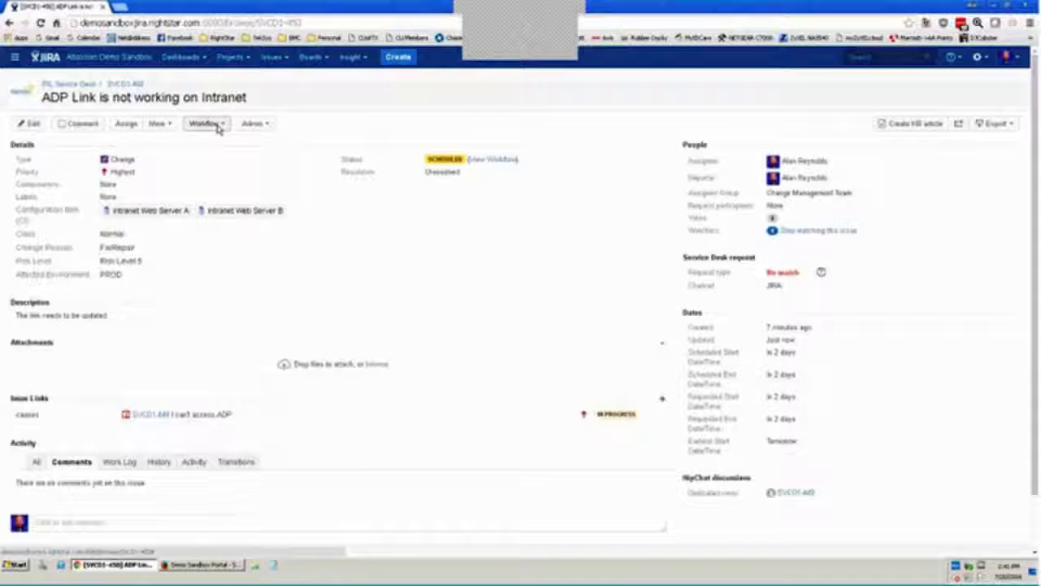
Step: Advance the scheduled change to awaiting implementation and begin work on it
{"action": "left_click", "coordinate": [216, 128]}
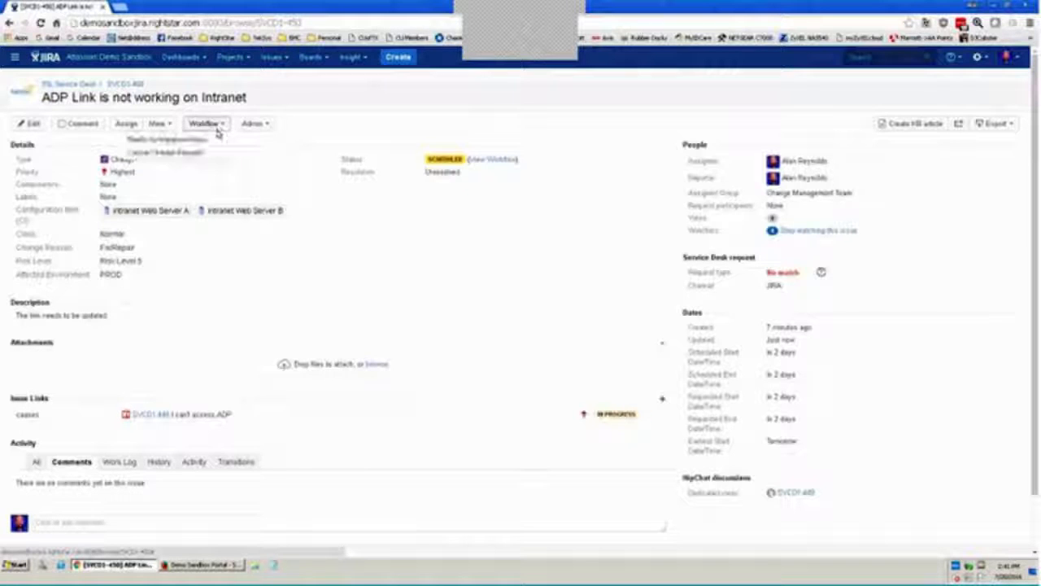
{"action": "left_click", "coordinate": [189, 140]}
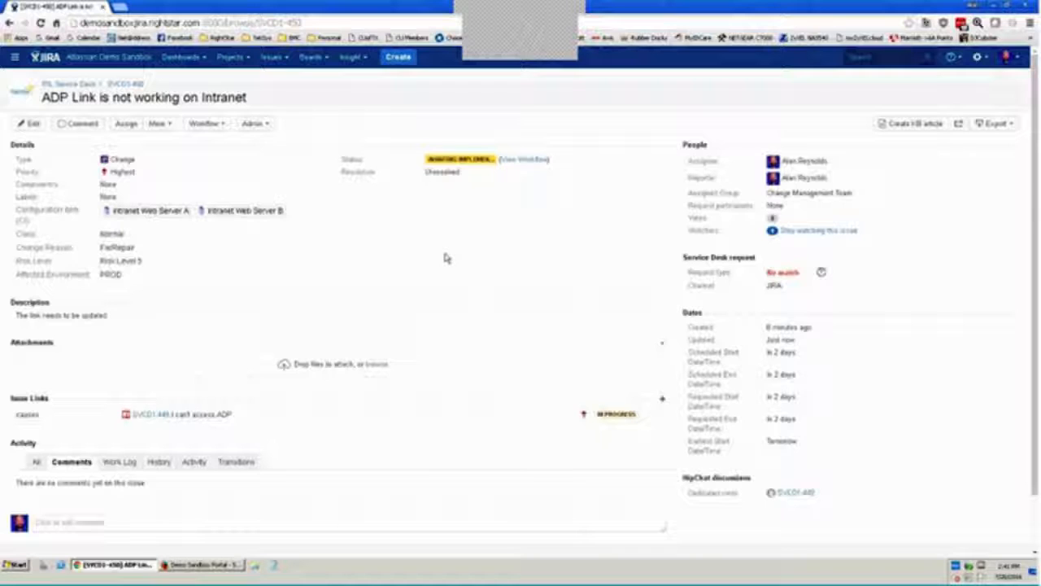
{"action": "left_click", "coordinate": [205, 127]}
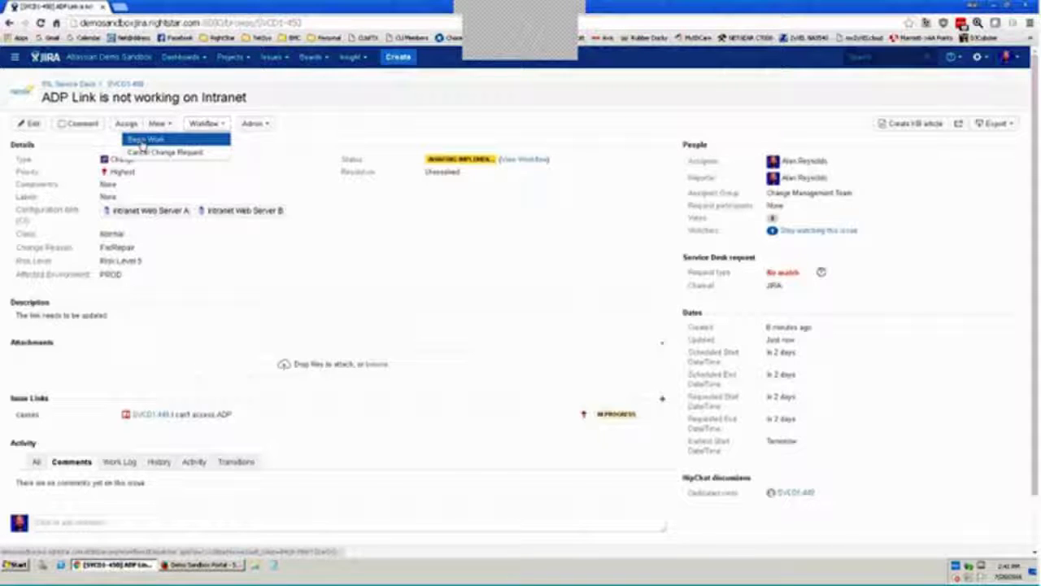
{"action": "left_click", "coordinate": [142, 139]}
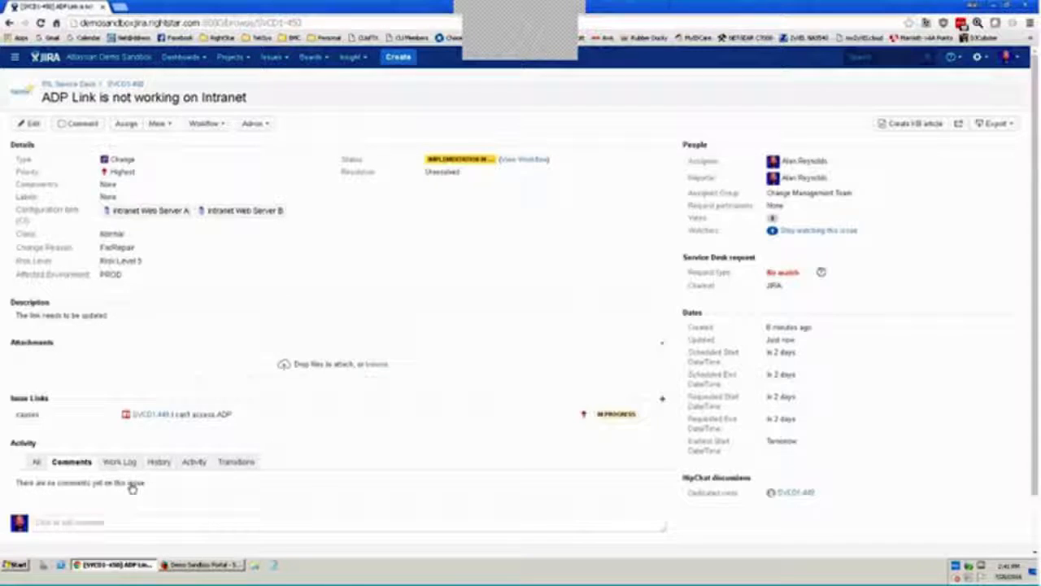
Step: Add the internal comment "Updated the URL" to the change request
{"action": "left_click", "coordinate": [120, 520]}
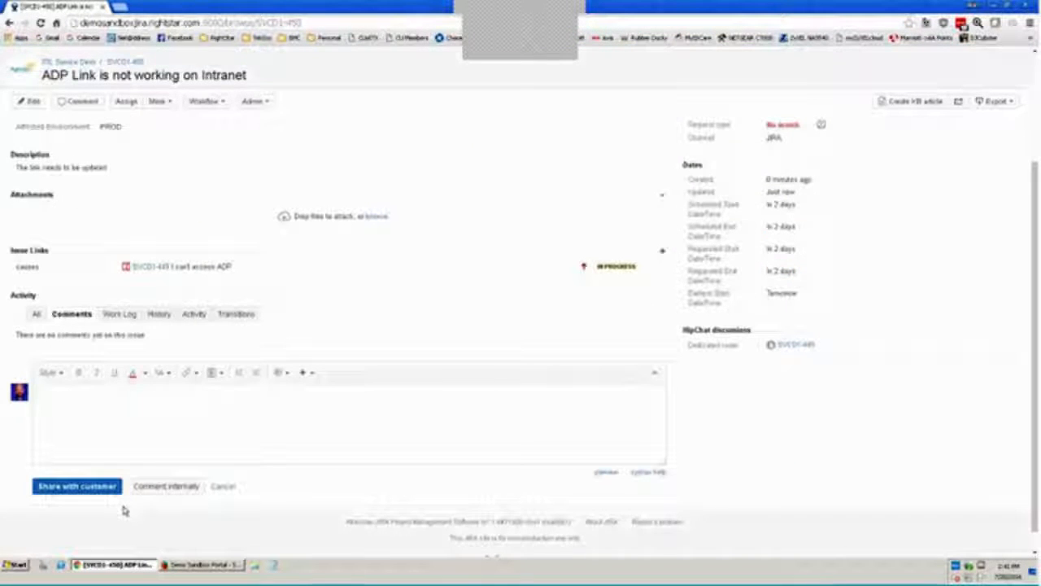
{"action": "type", "text": "Updated the URL."}
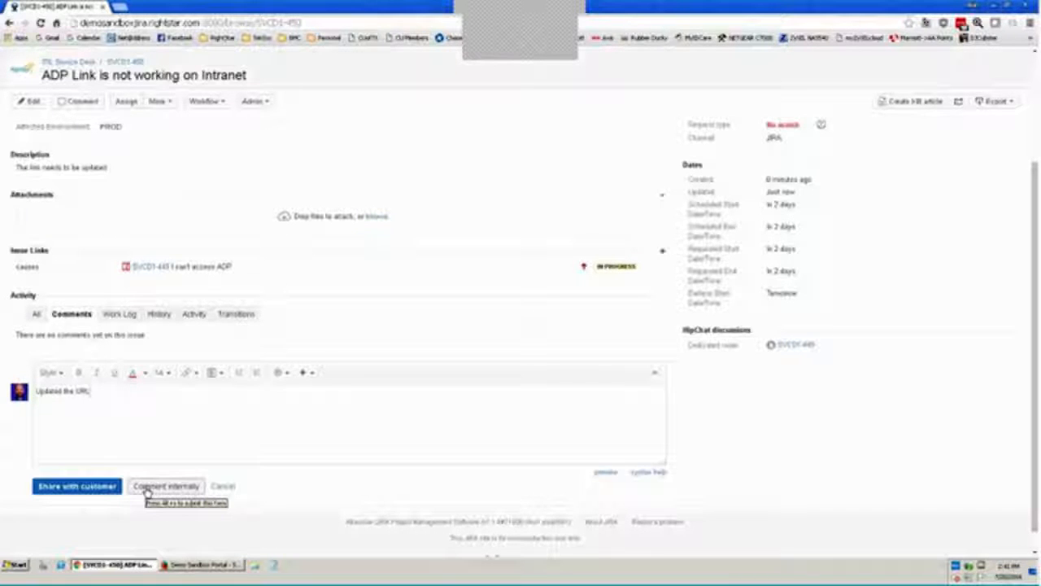
{"action": "left_click", "coordinate": [147, 486]}
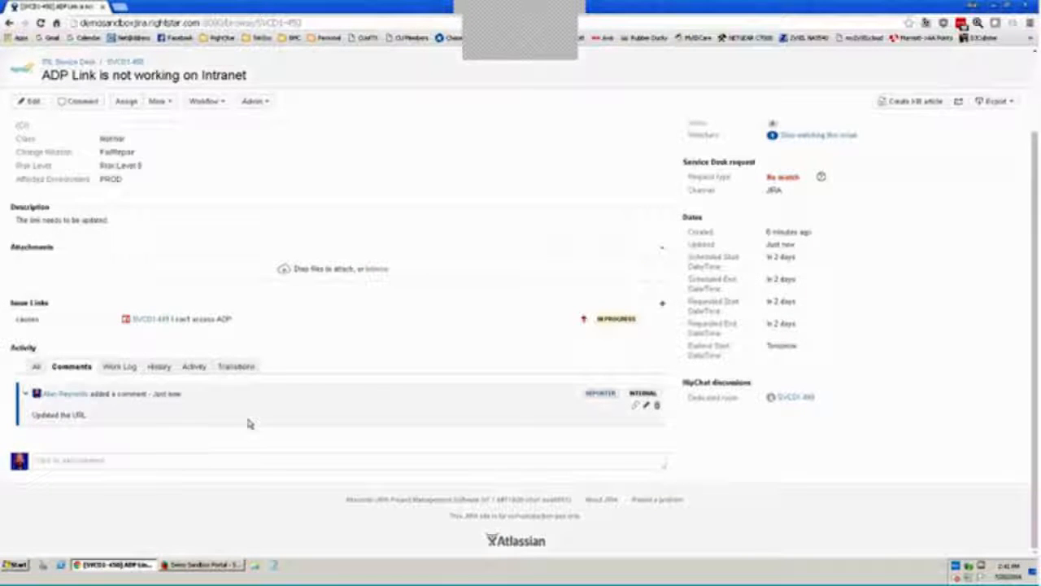
Step: Resolve the change request with the resolution Done
{"action": "scroll", "coordinate": [368, 195], "scroll_direction": "up", "scroll_amount": 2}
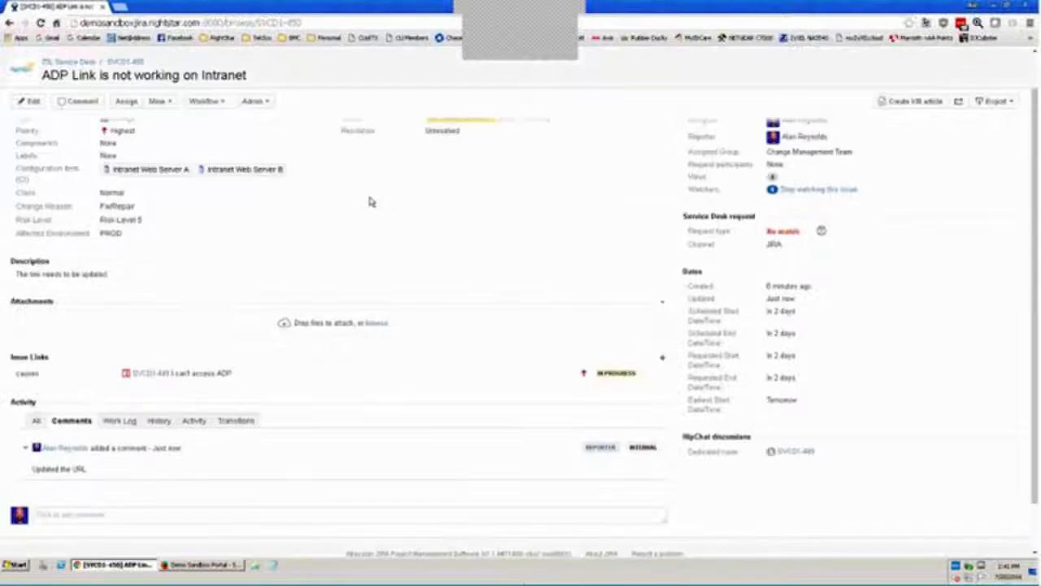
{"action": "left_click", "coordinate": [216, 124]}
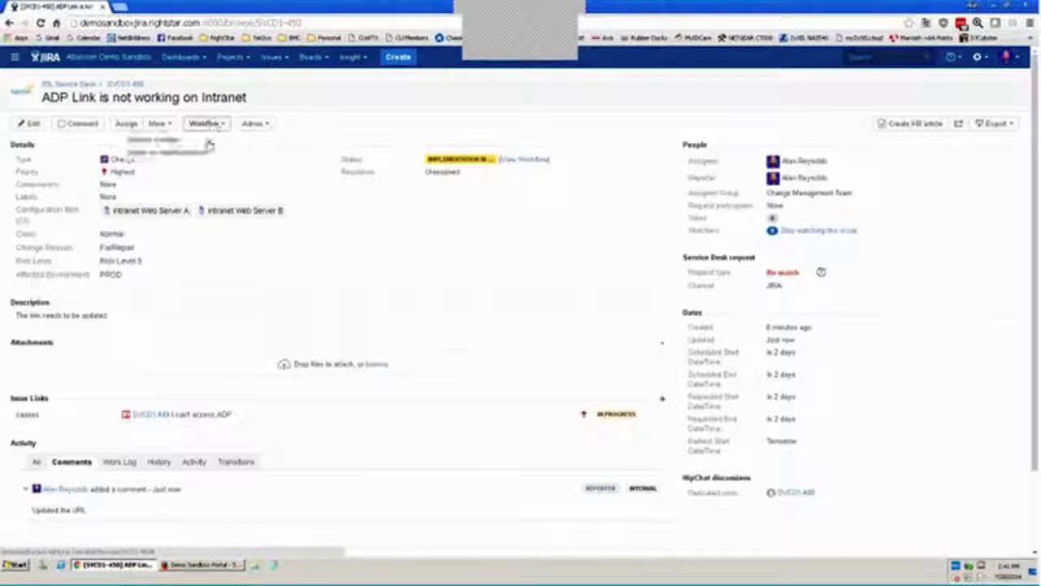
{"action": "left_click", "coordinate": [213, 141]}
{"action": "left_click", "coordinate": [444, 211]}
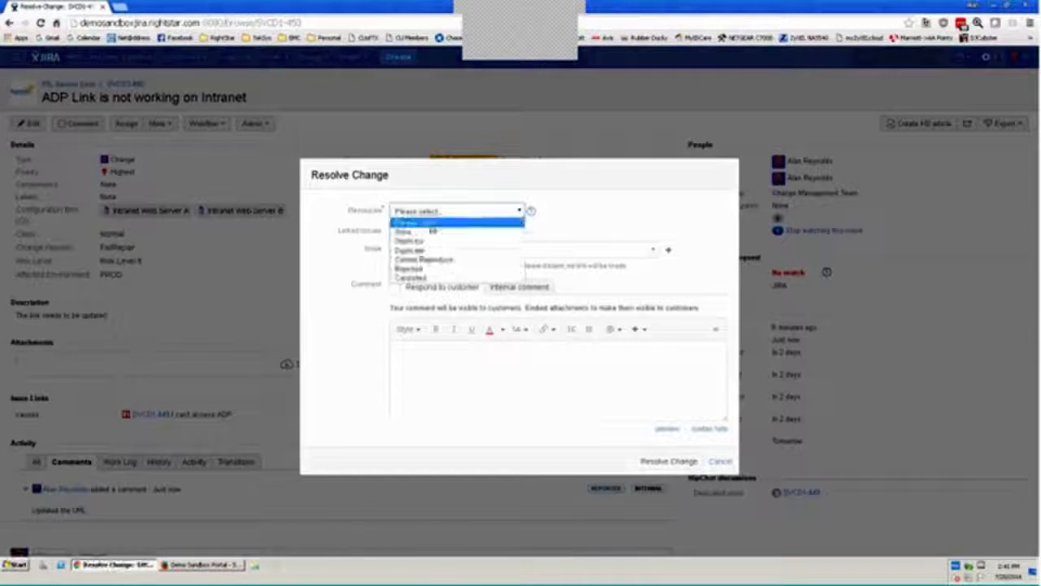
{"action": "left_click", "coordinate": [423, 228]}
{"action": "left_click", "coordinate": [668, 461]}
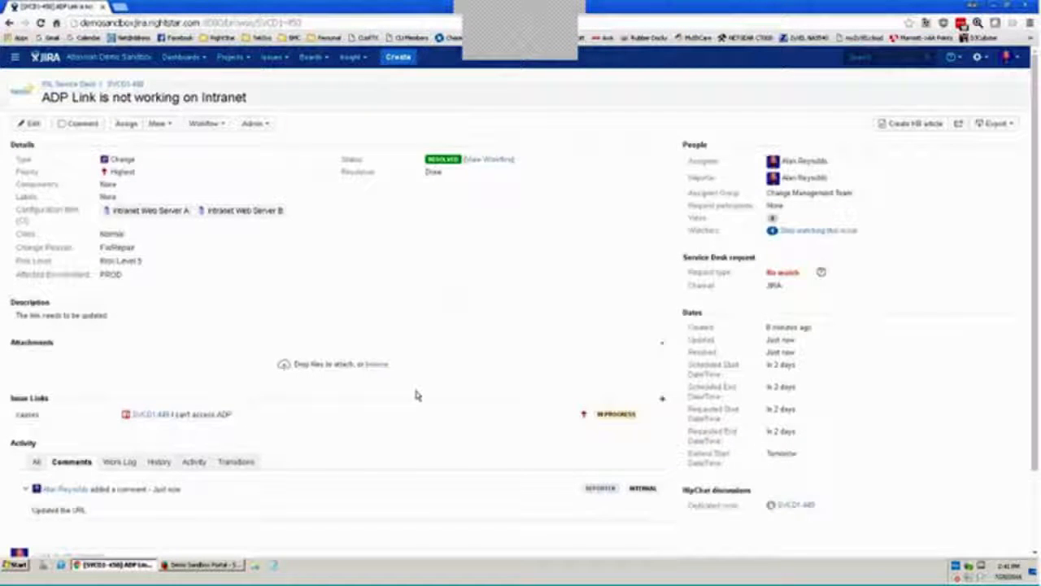
Step: View the linked incident "I can't access ADP" and return to the ITIL Service Desk queues
{"action": "left_click", "coordinate": [152, 415]}
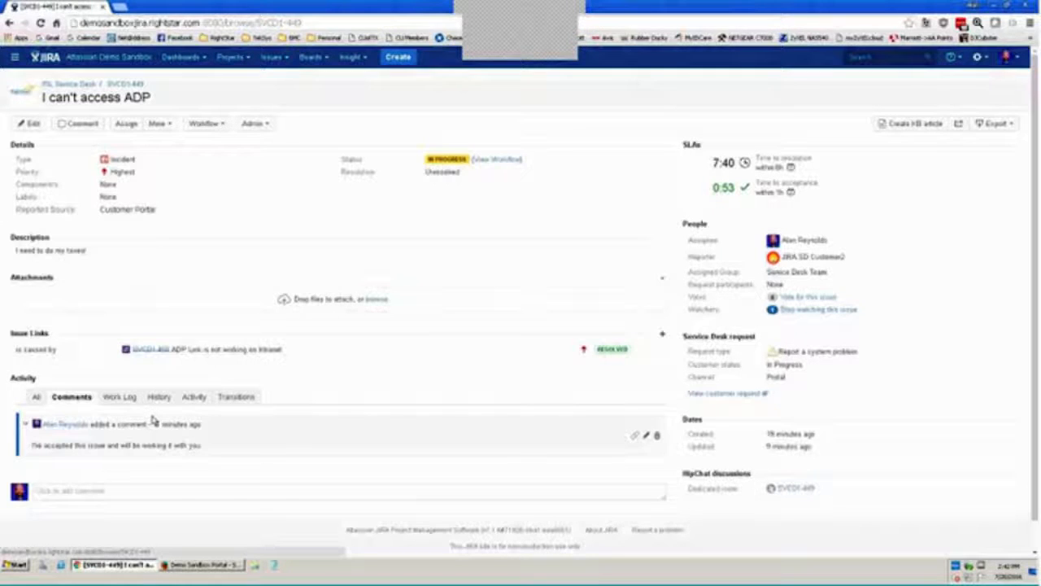
{"action": "left_click", "coordinate": [70, 87]}
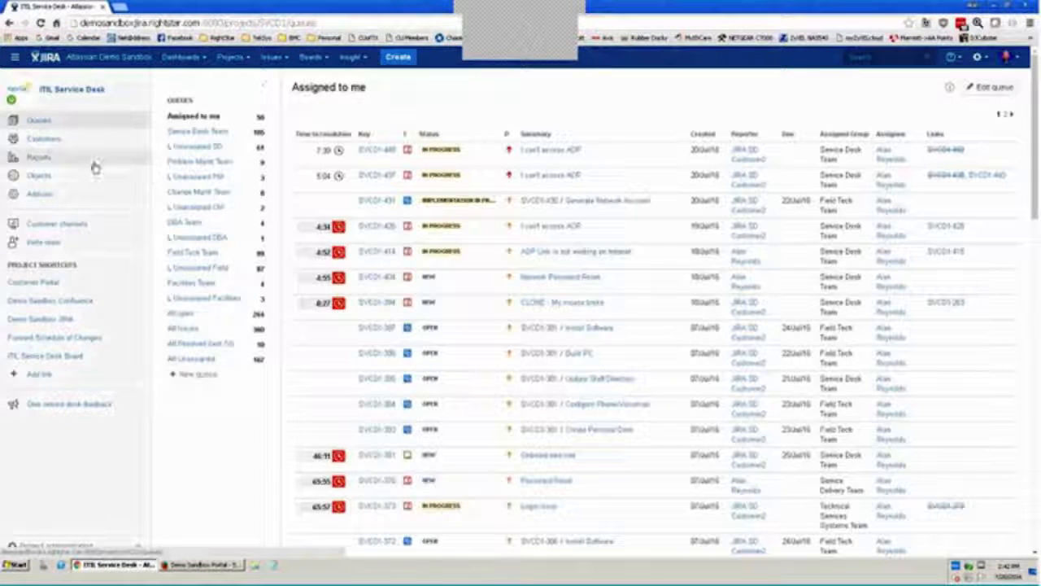
Step: Review the service desk's agent Workload report and its SLA goals report
{"action": "left_click", "coordinate": [88, 166]}
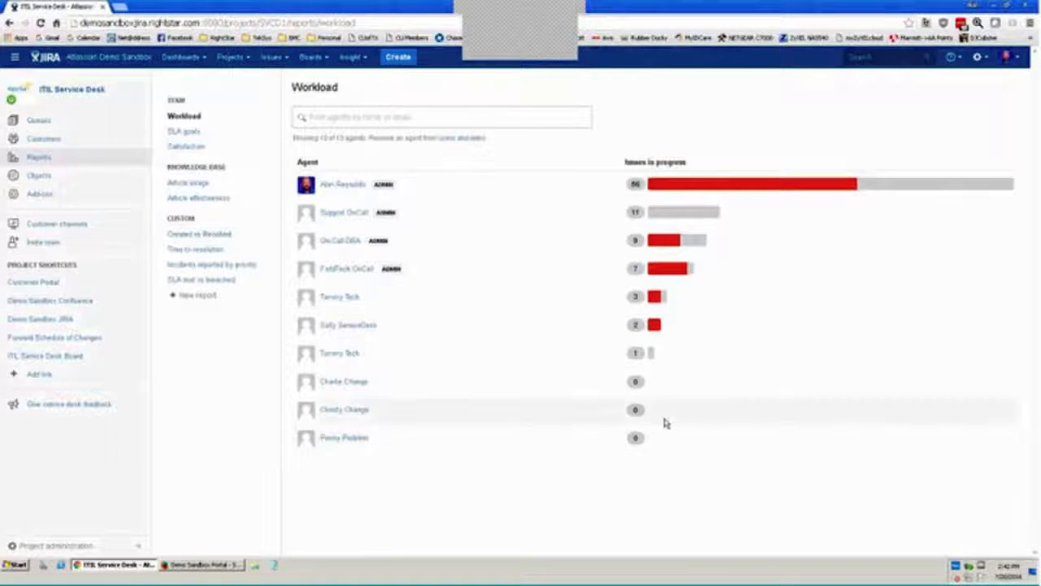
{"action": "left_click", "coordinate": [192, 131]}
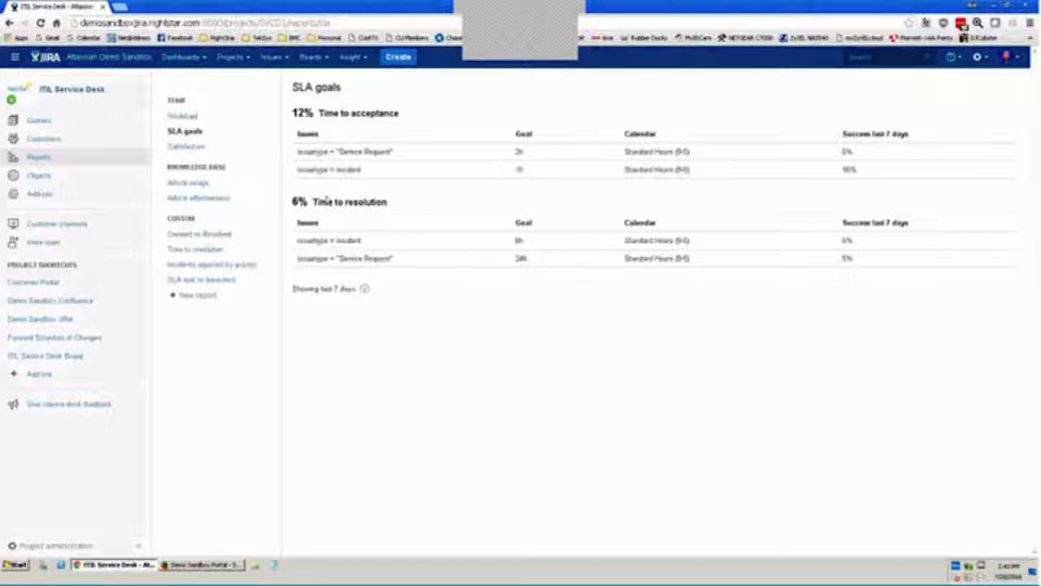
{"action": "double_click", "coordinate": [374, 202]}
{"action": "left_click", "coordinate": [431, 306]}
Step: View the customer satisfaction report for the past 30 days
{"action": "left_click", "coordinate": [184, 151]}
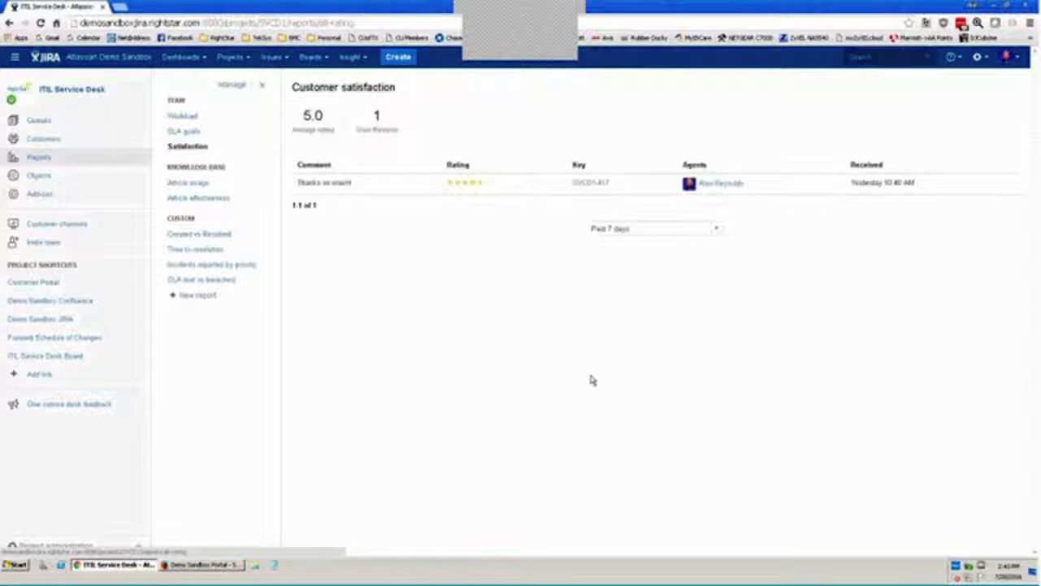
{"action": "left_click", "coordinate": [715, 230]}
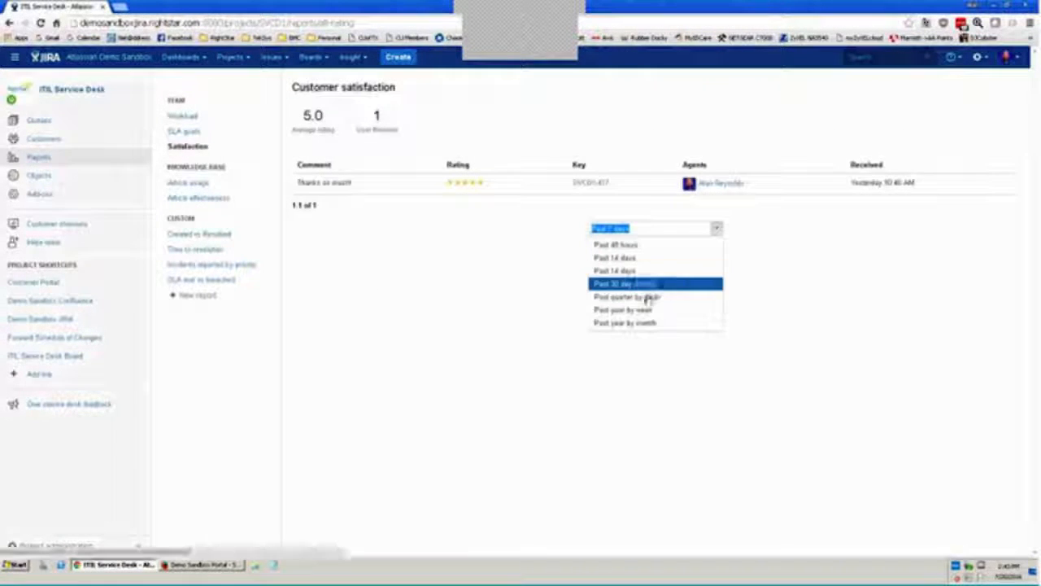
{"action": "left_click", "coordinate": [645, 272]}
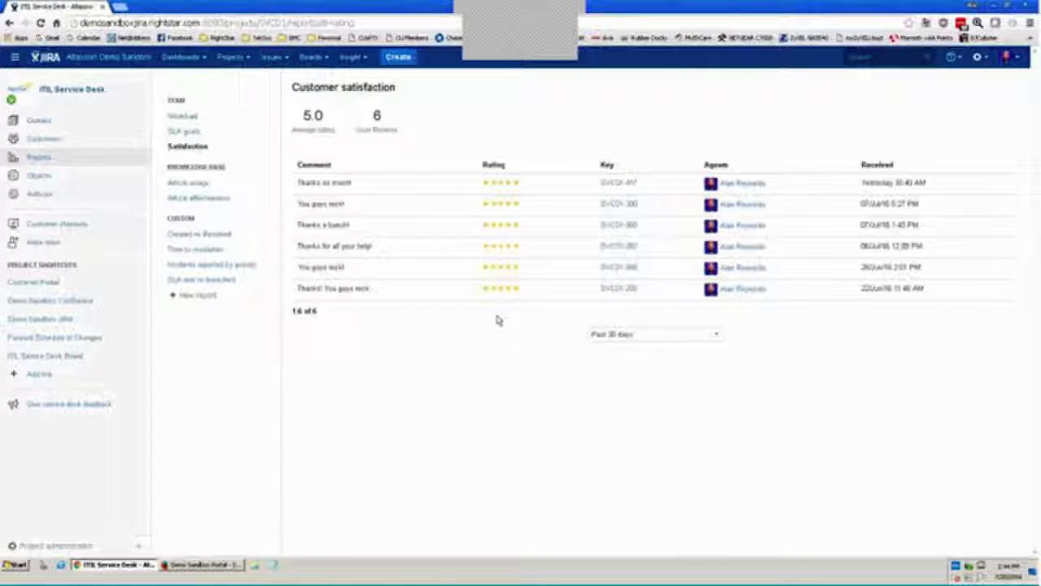
Step: Review the knowledge base Article usage and Article effectiveness reports, plus the custom Created vs Resolved and SLA met vs breached reports
{"action": "left_click", "coordinate": [177, 186]}
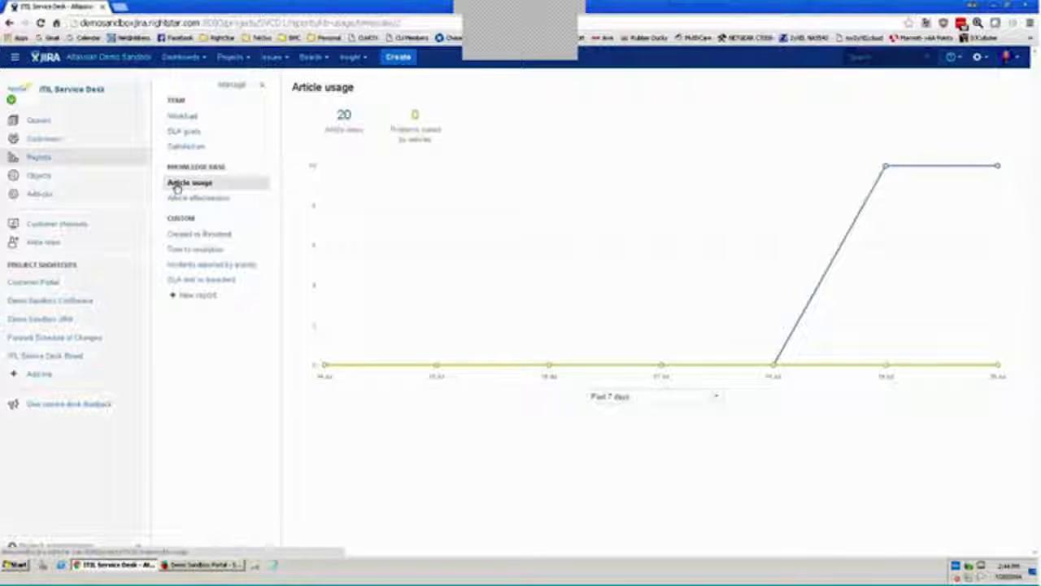
{"action": "left_click", "coordinate": [174, 197]}
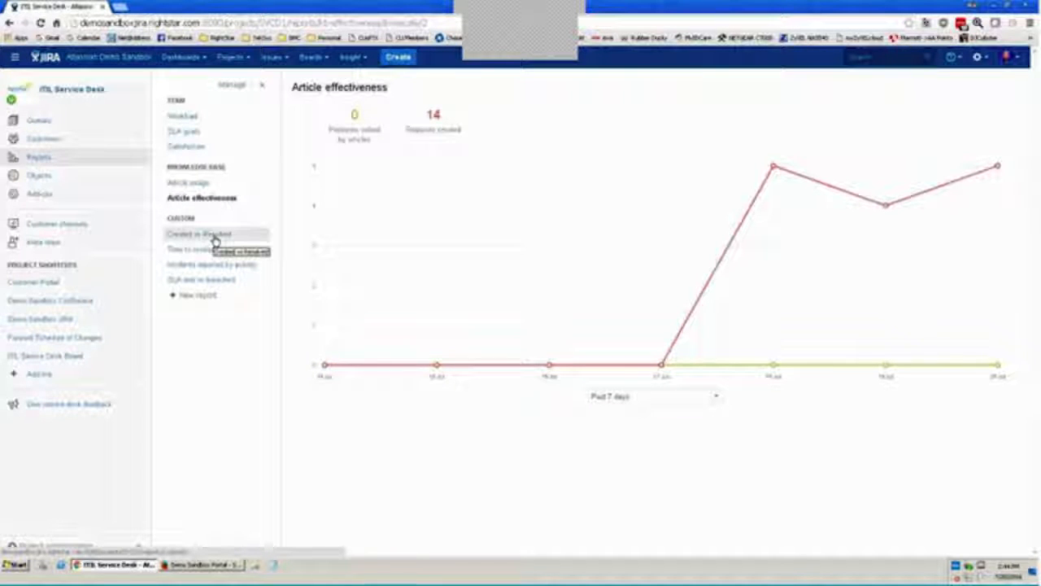
{"action": "left_click", "coordinate": [214, 235]}
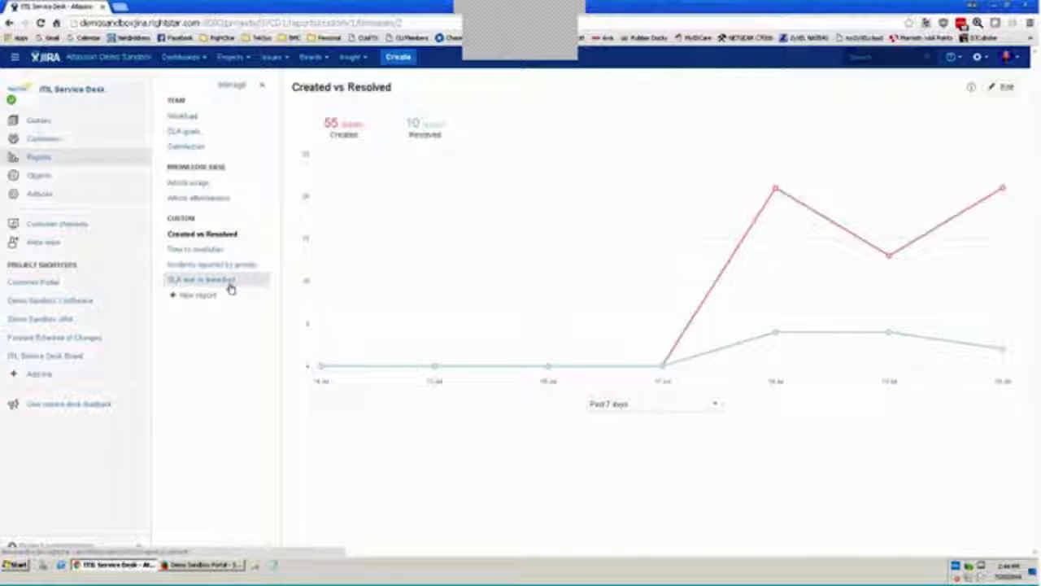
{"action": "left_click", "coordinate": [229, 281]}
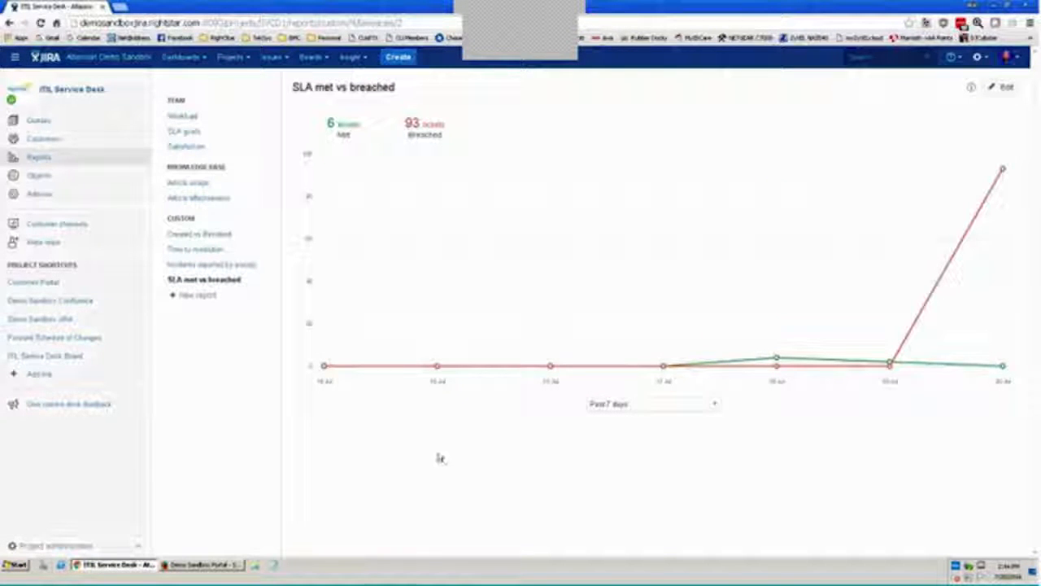